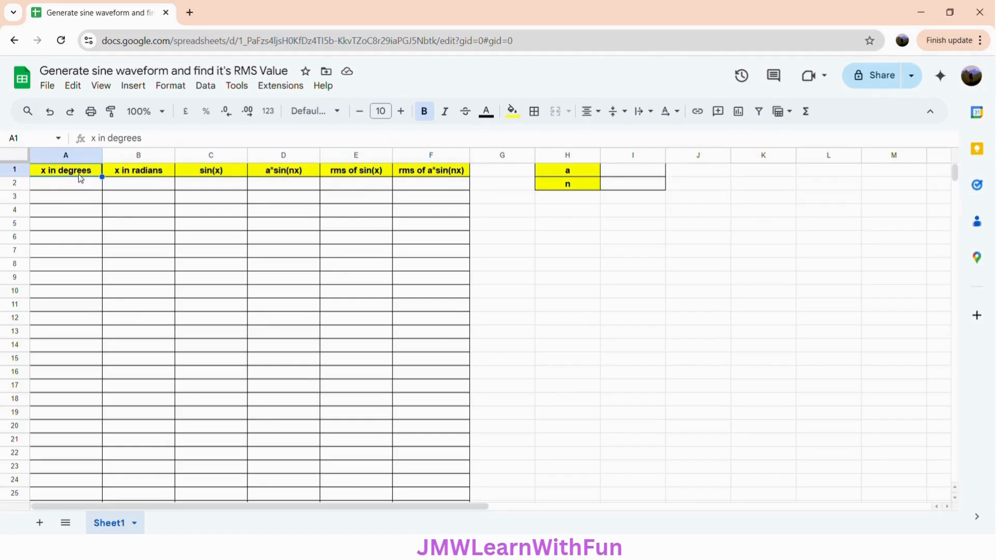
# Review the table headers from x in radians to rms of a*sin(nx), and the value cells for a and n
pyautogui.click(161, 173)
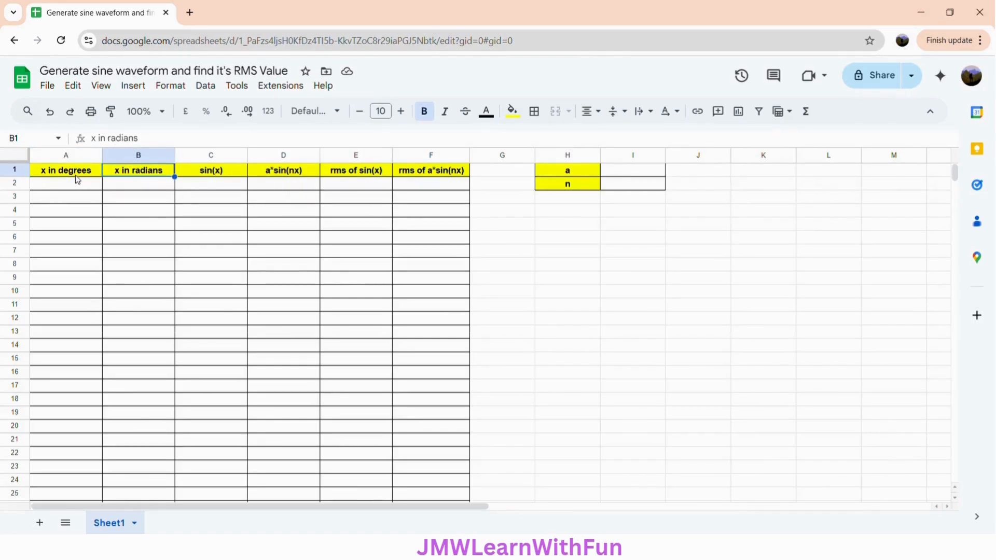
pyautogui.click(213, 174)
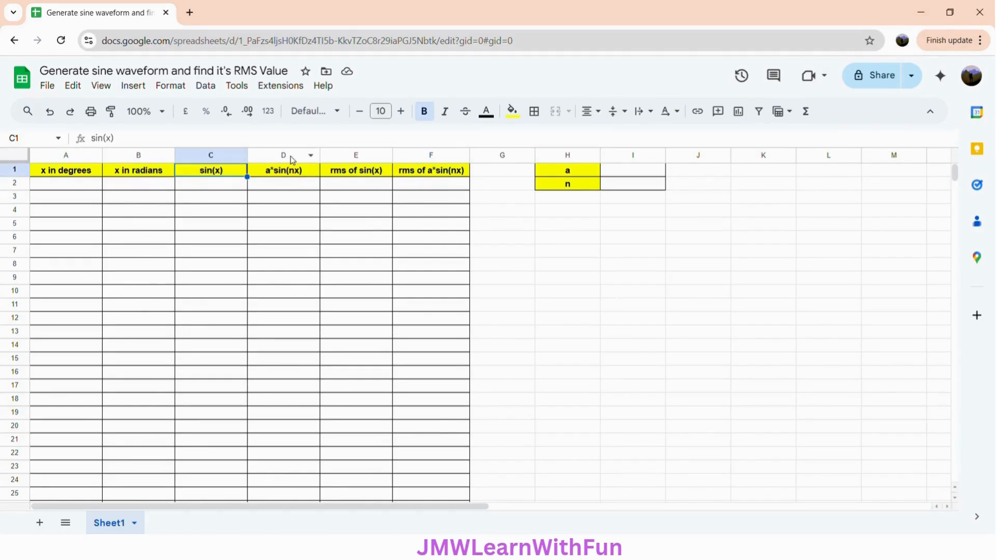
pyautogui.click(285, 173)
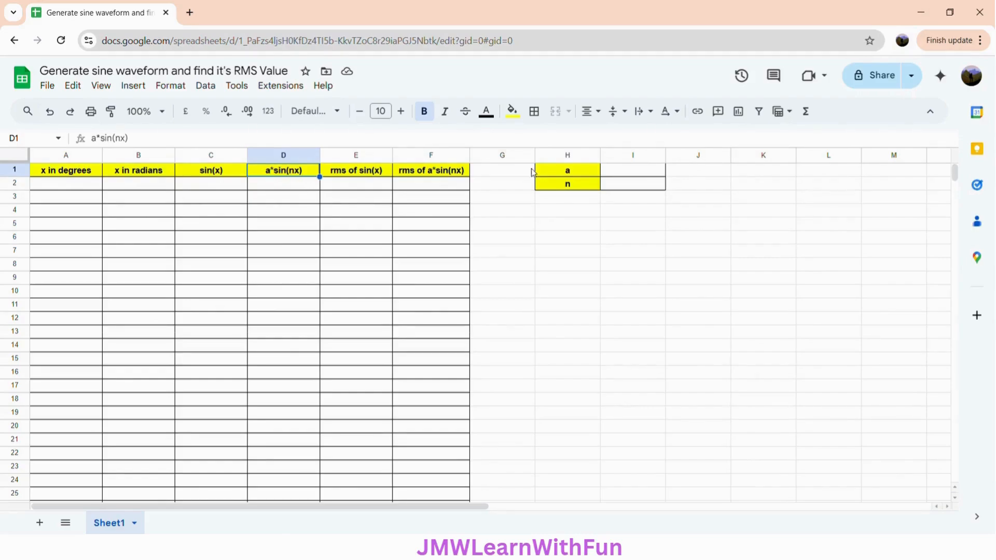
pyautogui.click(618, 174)
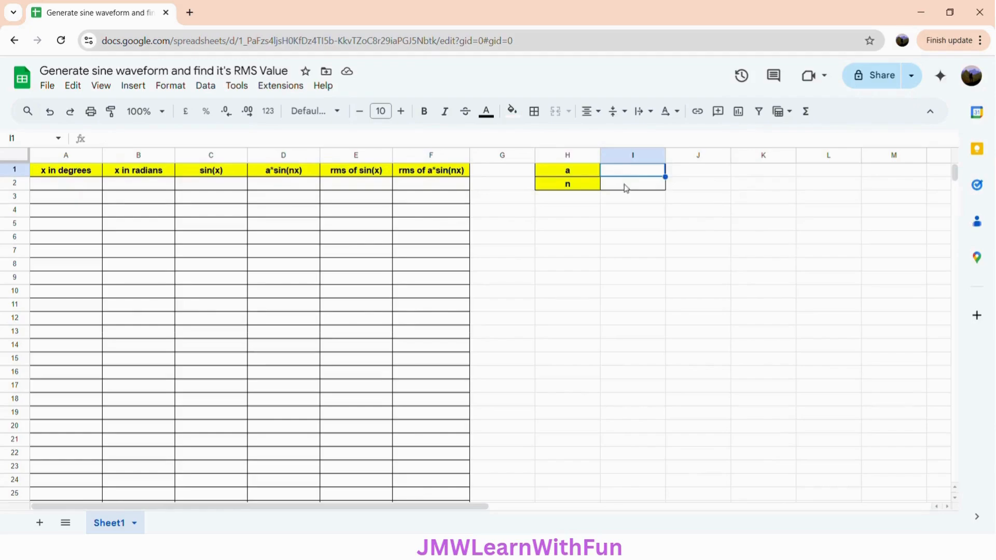
pyautogui.click(626, 189)
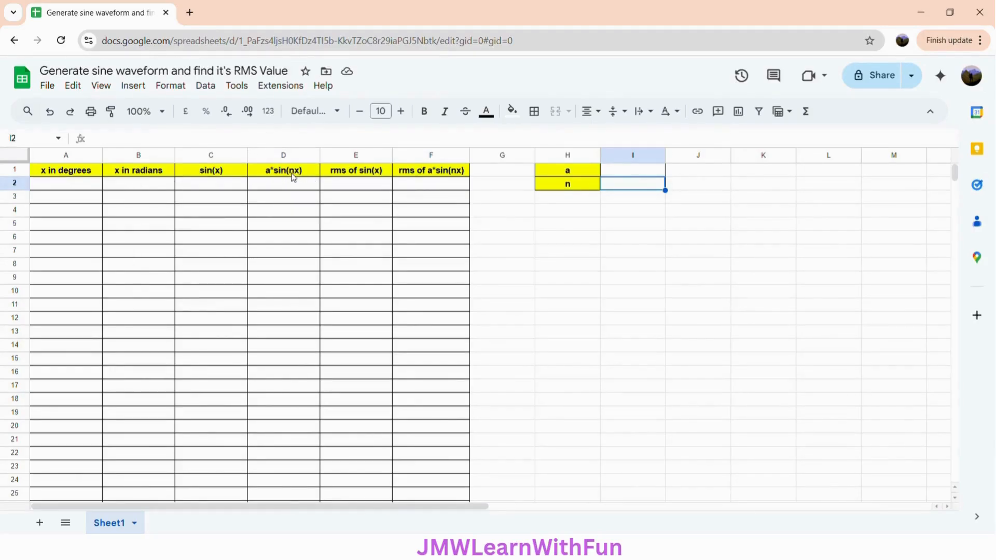
pyautogui.click(355, 173)
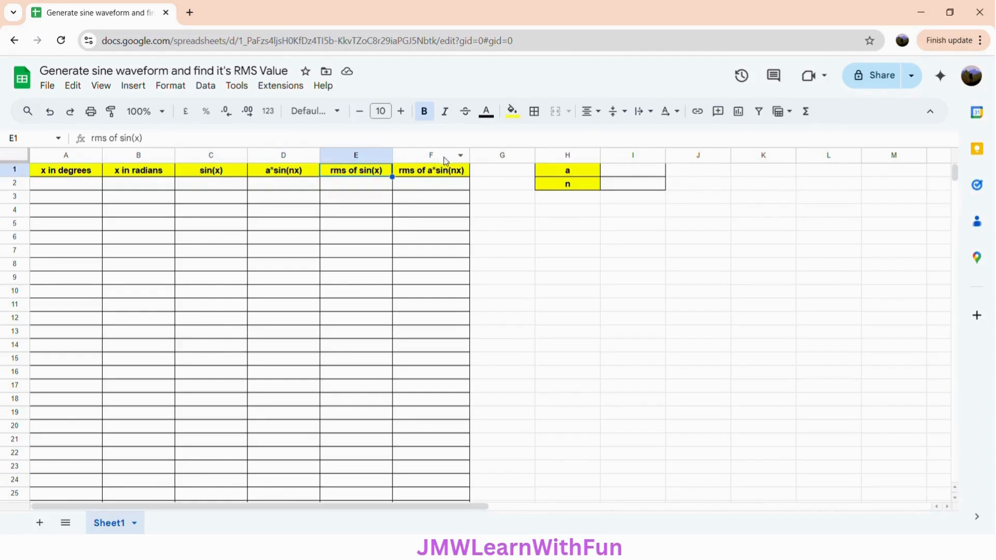
pyautogui.click(428, 176)
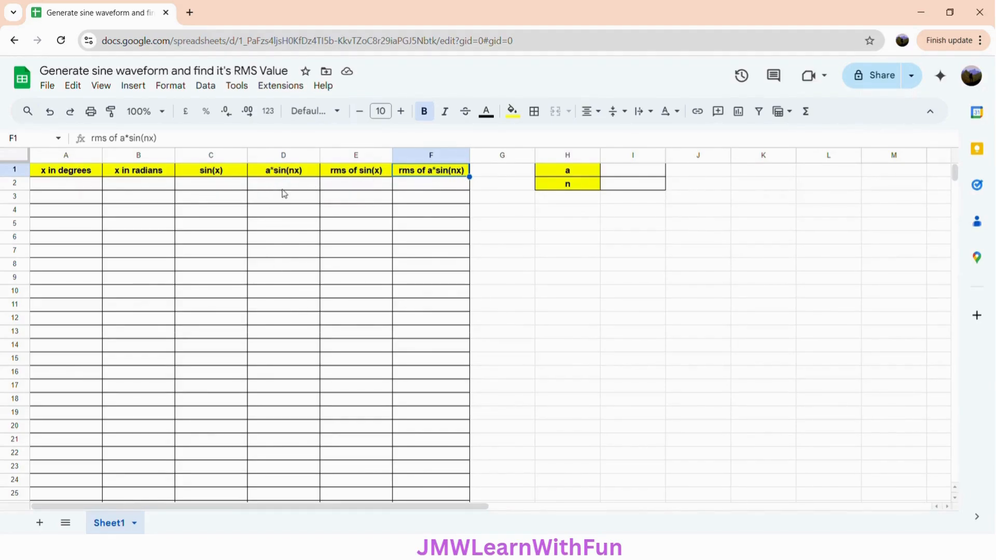
# Generate the x in degrees series from cell A2 with =SEQUENCE(73,1,0,10) and check it down to its last row
pyautogui.click(59, 183)
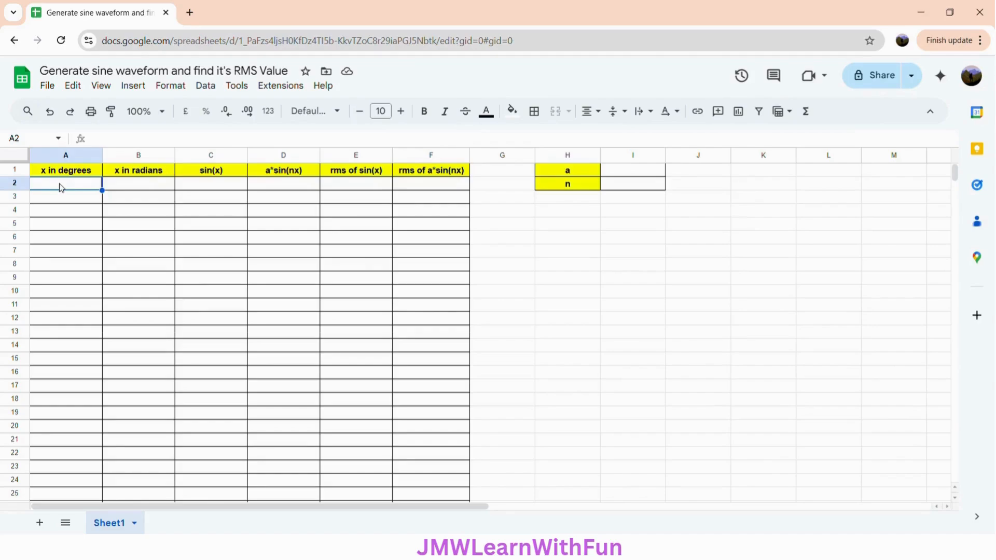
pyautogui.write('=')
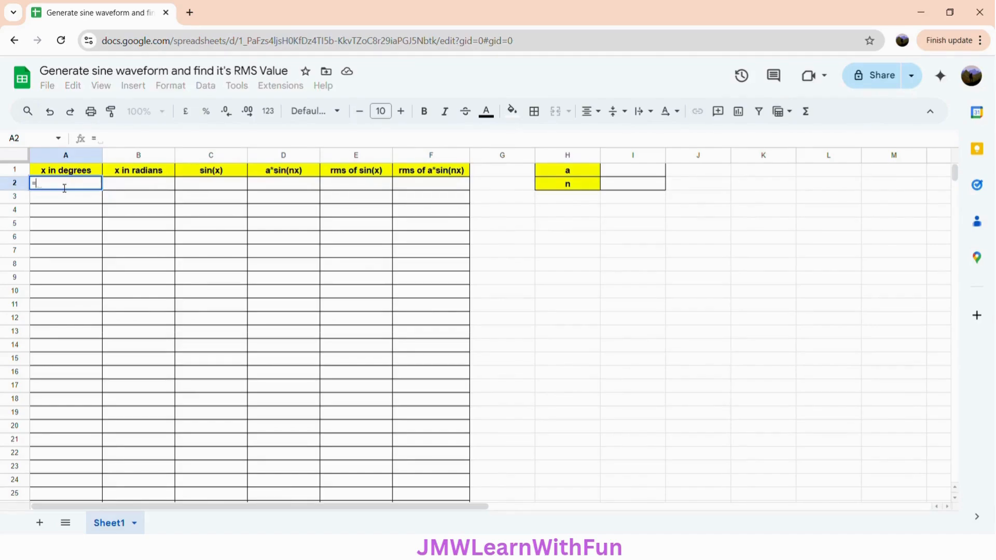
pyautogui.write('SEQ')
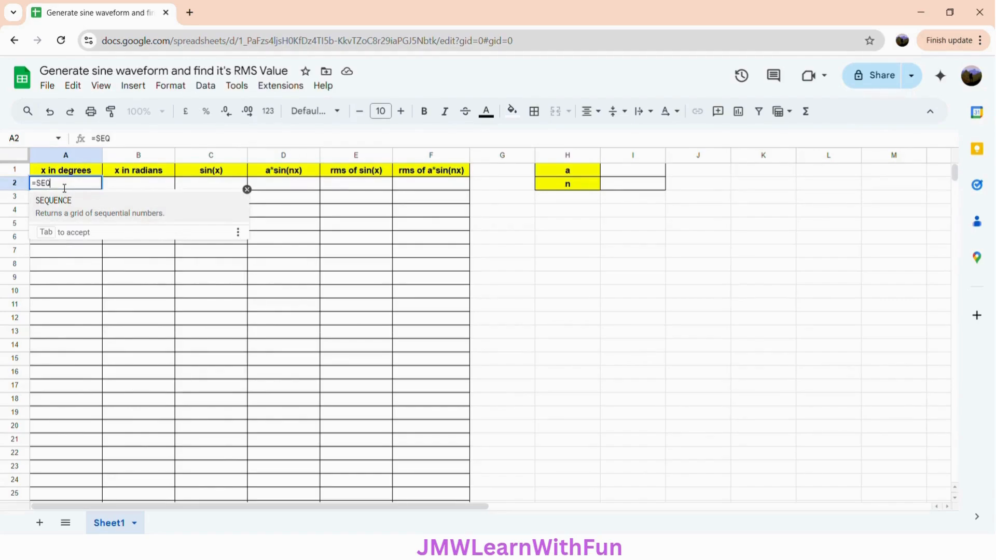
pyautogui.press('Tab')
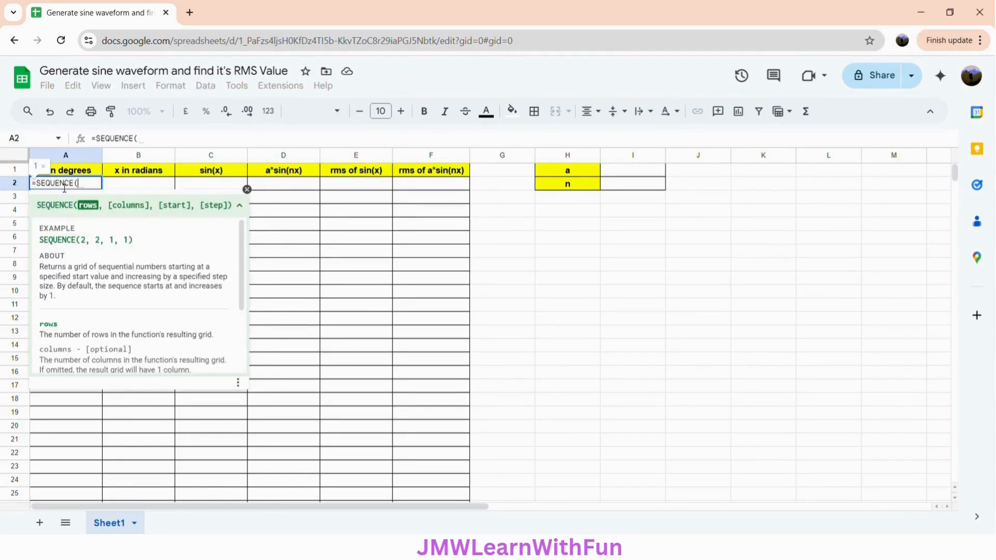
pyautogui.write('73,')
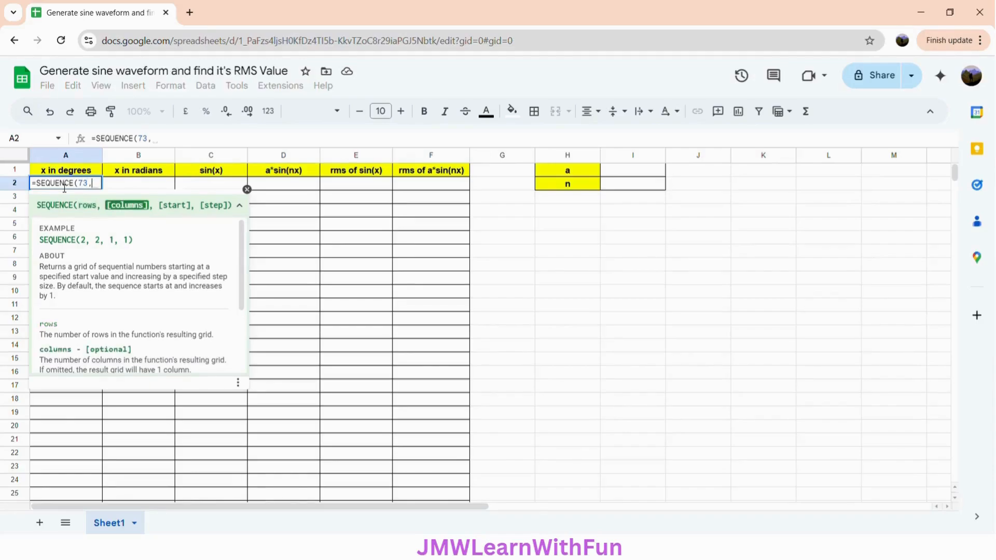
pyautogui.write('1')
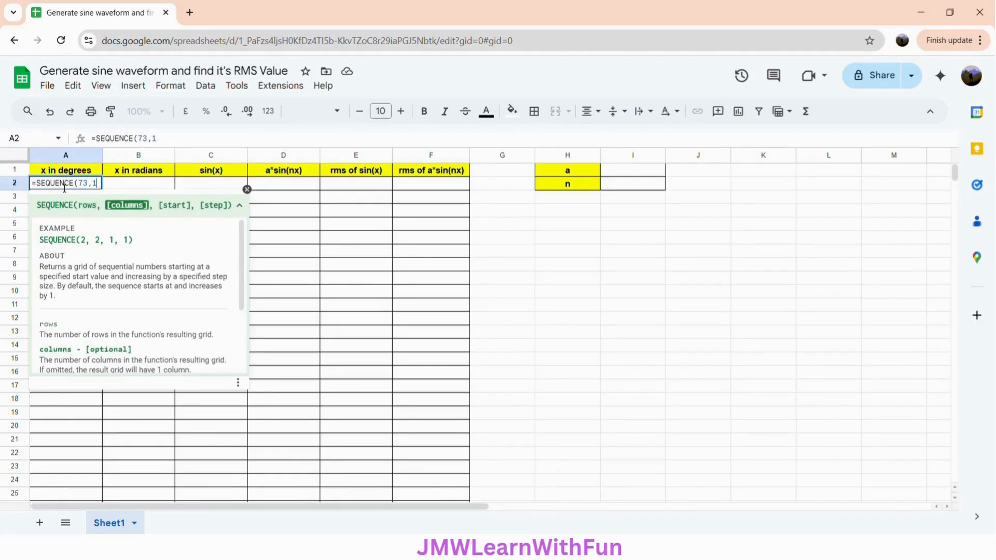
pyautogui.write(',0')
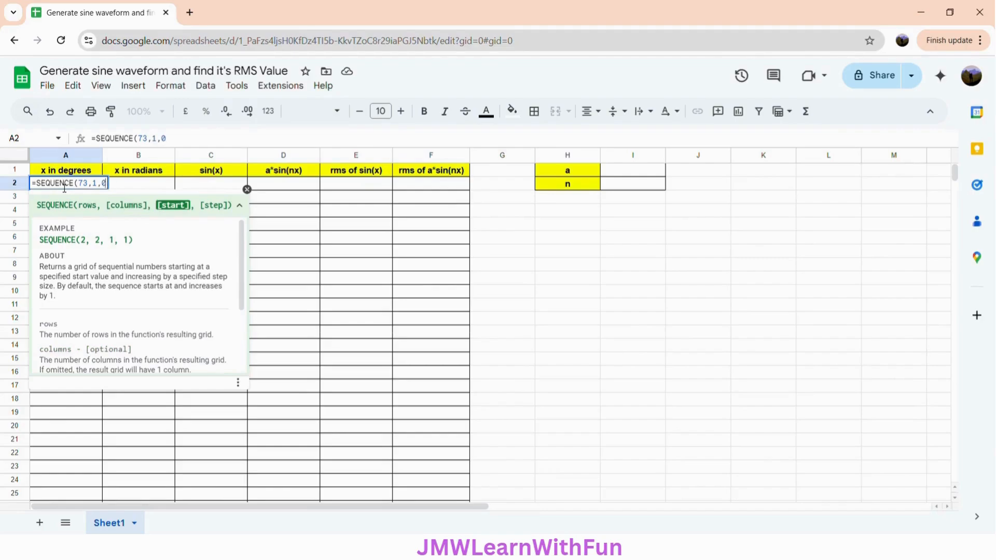
pyautogui.write(',10')
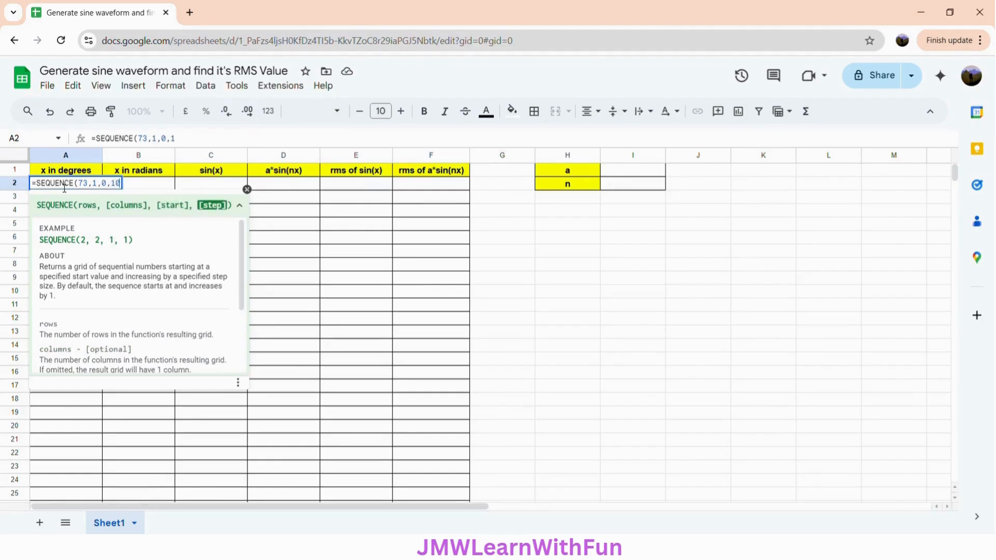
pyautogui.write(')')
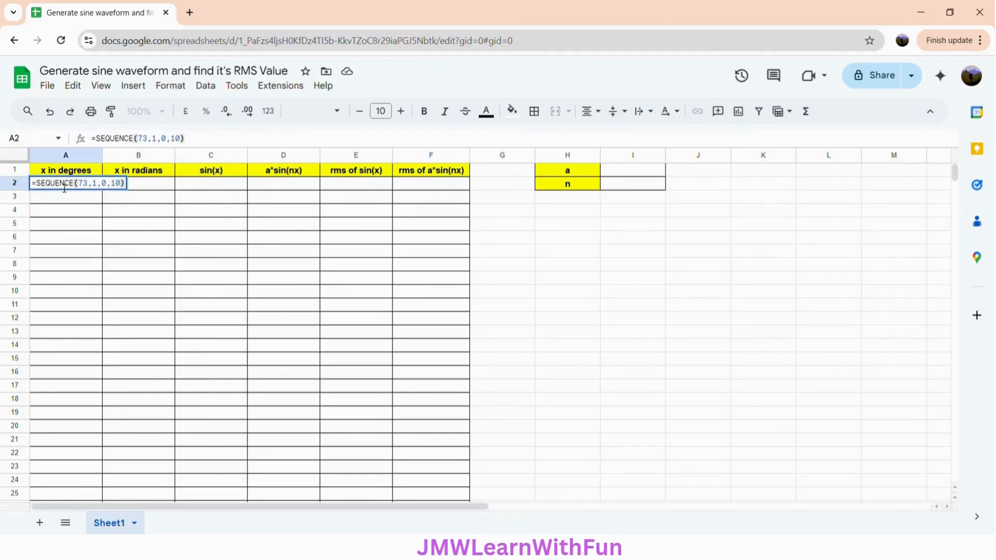
pyautogui.press('Return')
pyautogui.click(78, 185)
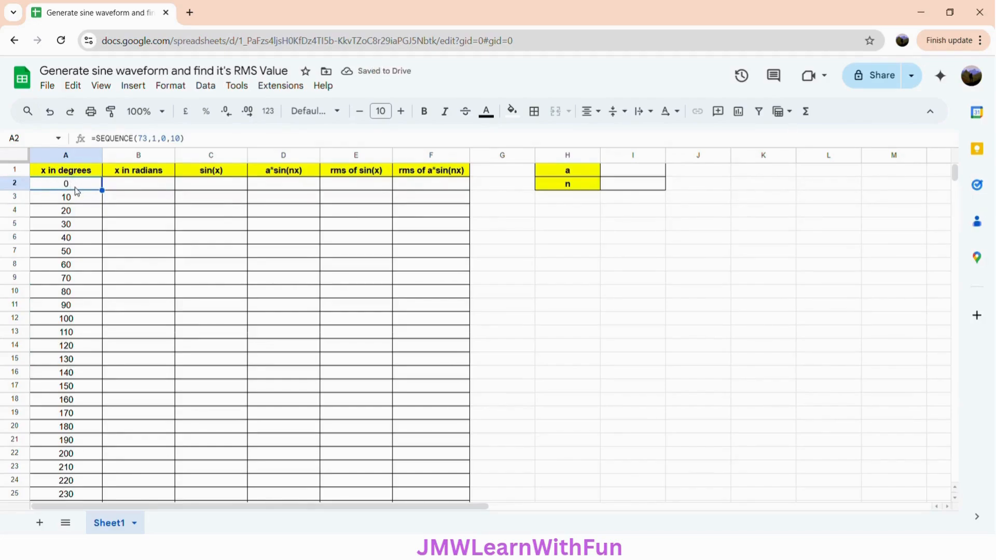
pyautogui.scroll(-15, 75, 187)
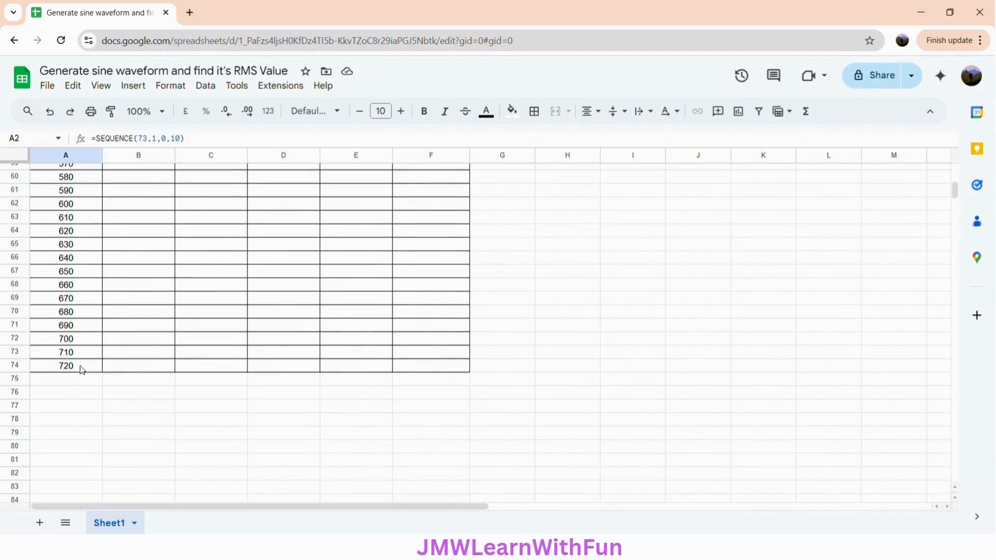
pyautogui.click(80, 366)
pyautogui.scroll(15, 38, 259)
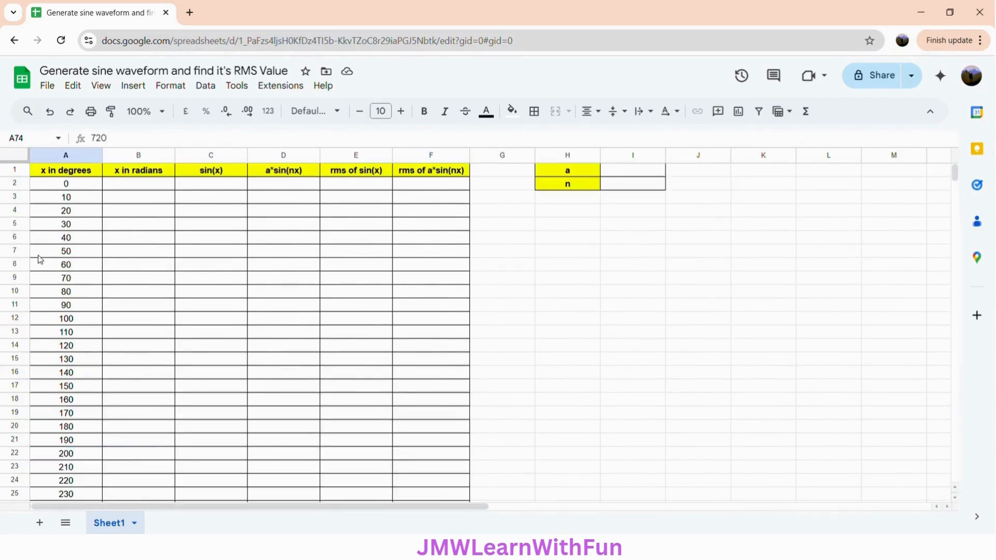
# Convert the first angle to radians in cell B2 with the formula =RADIANS(A2)
pyautogui.click(134, 175)
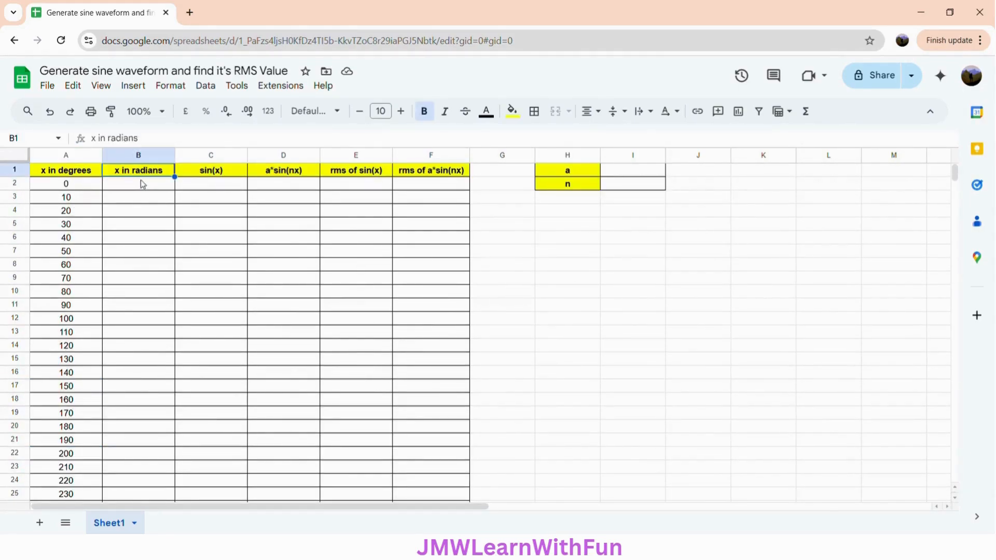
pyautogui.click(139, 184)
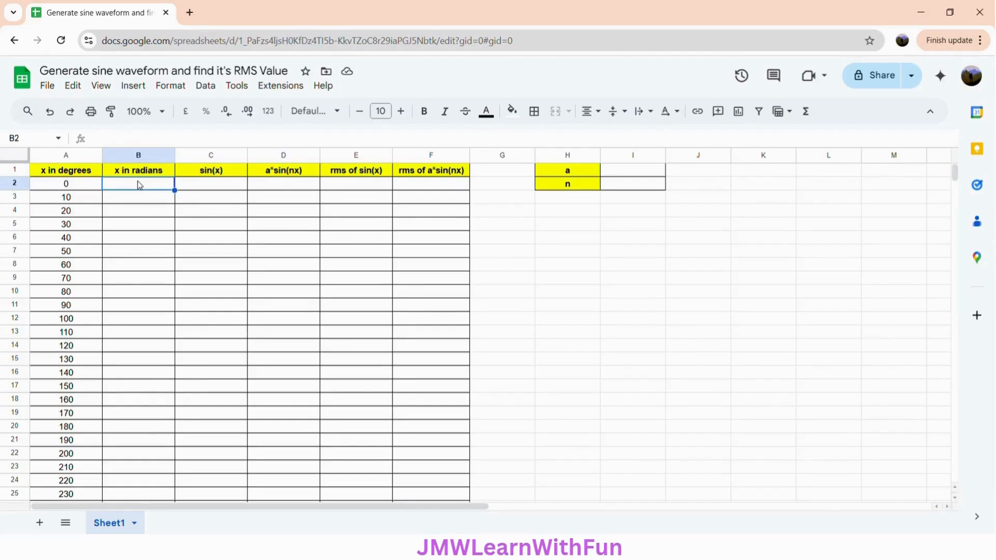
pyautogui.write('=')
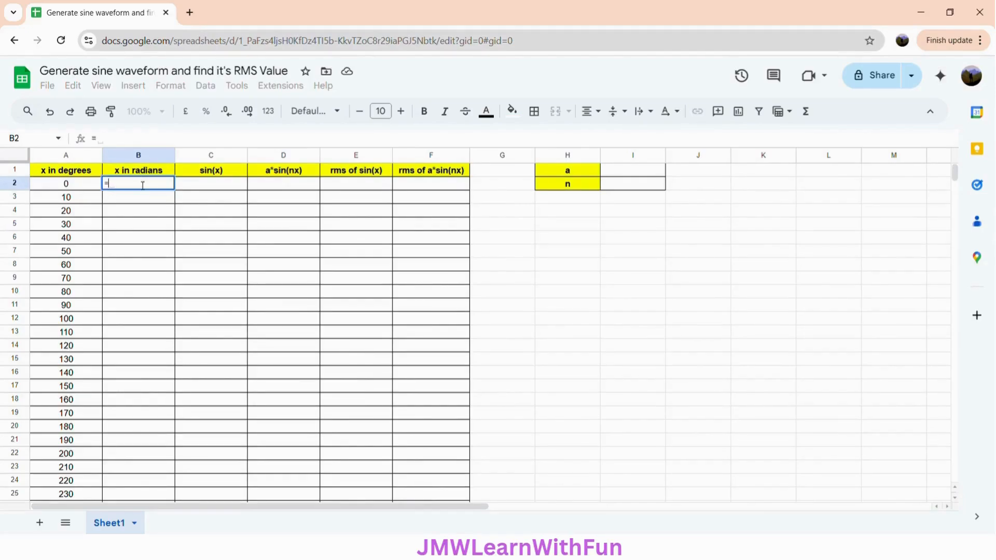
pyautogui.write('R')
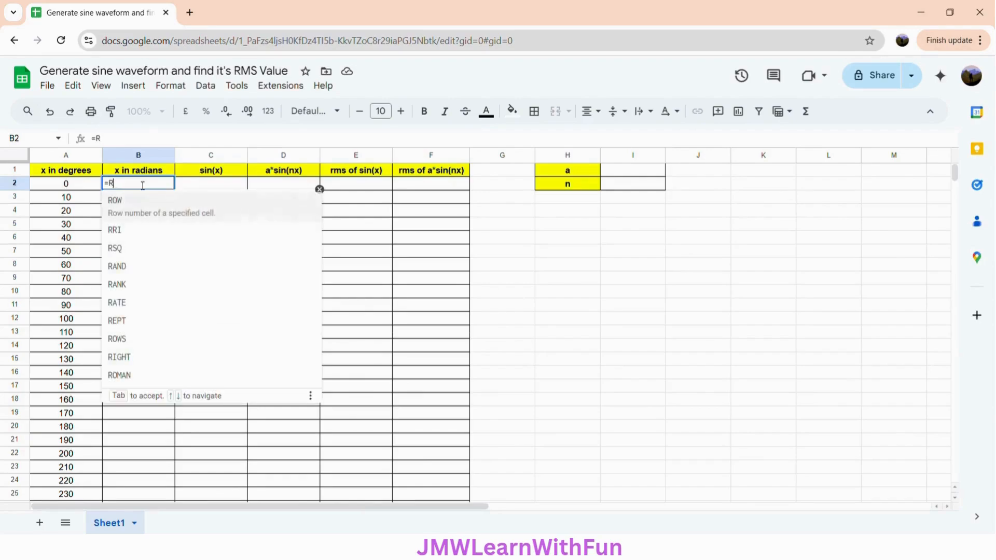
pyautogui.write('ADIAN')
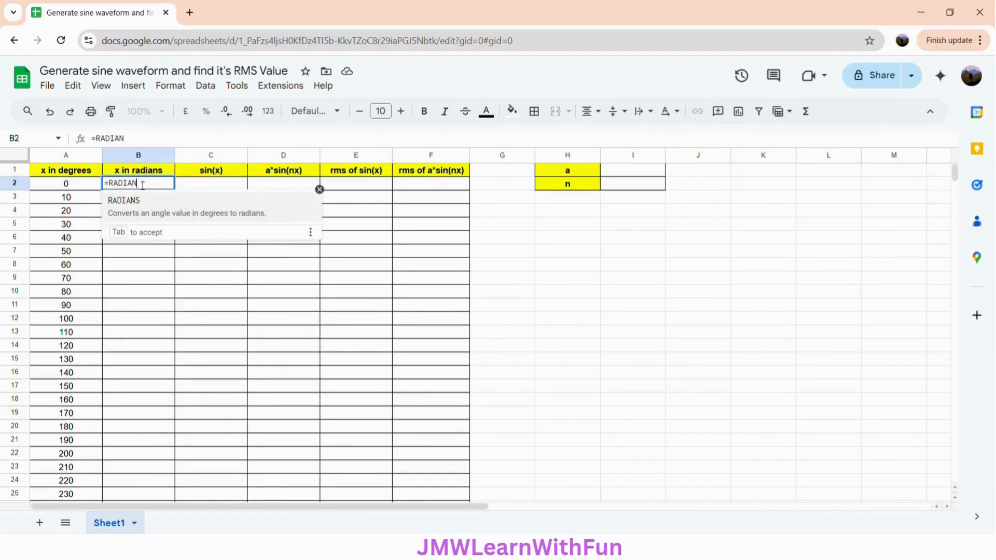
pyautogui.write('S')
pyautogui.click(265, 222)
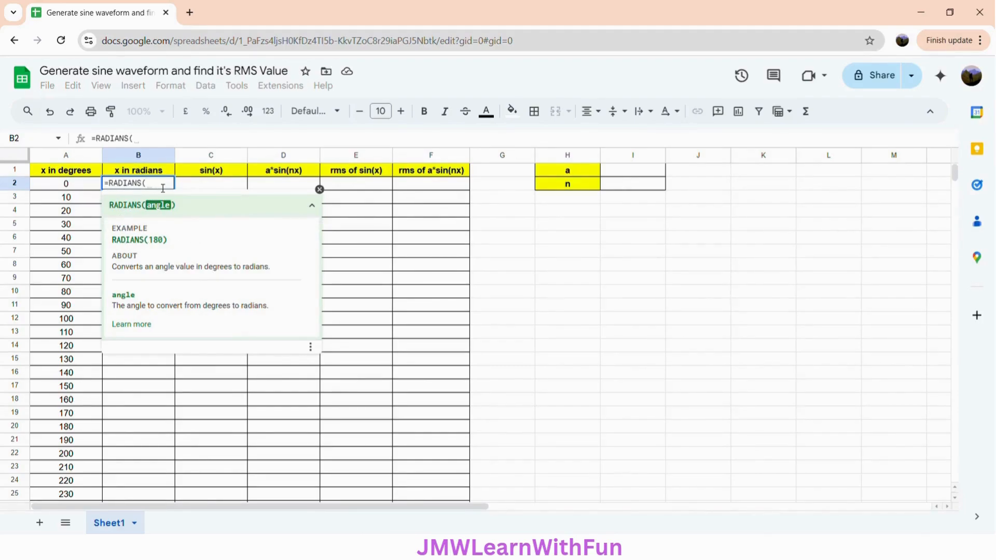
pyautogui.click(72, 184)
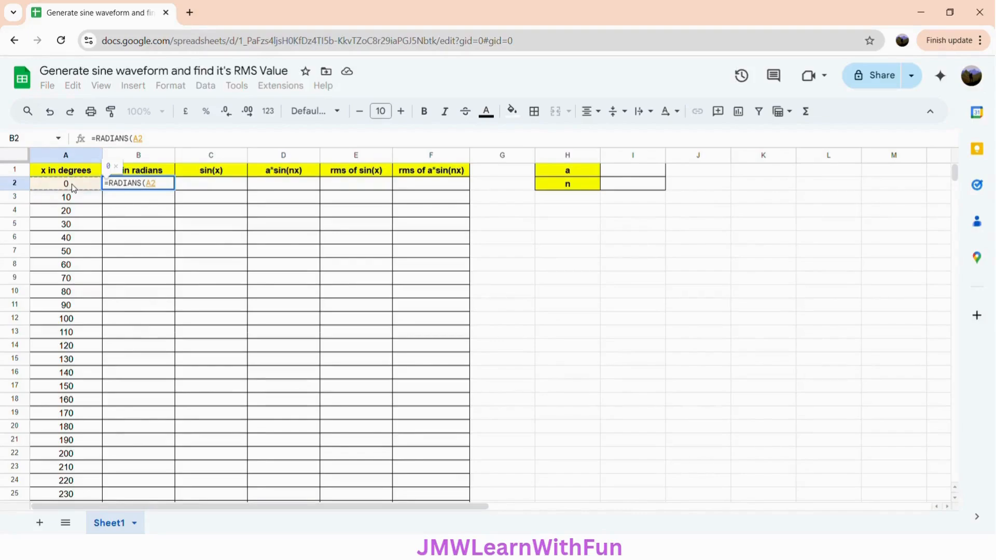
pyautogui.write(')')
pyautogui.press('Return')
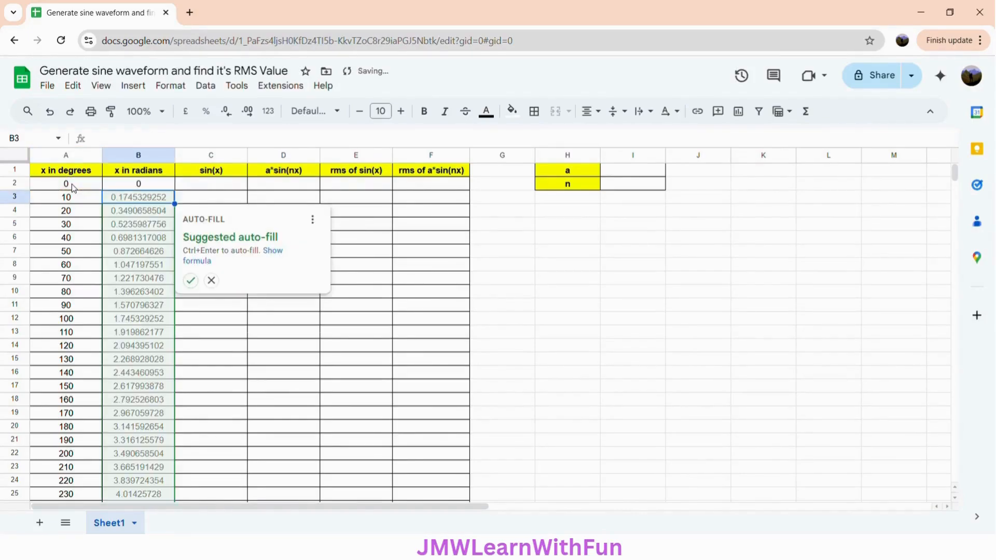
# Accept the suggested auto-fill to extend the radians formula down column B, and check the column's end
pyautogui.click(191, 280)
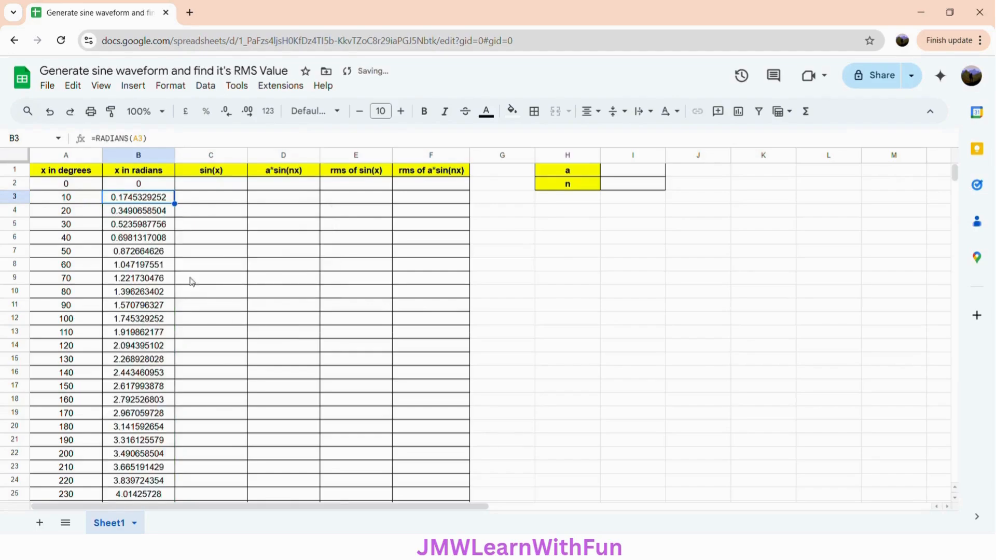
pyautogui.click(144, 185)
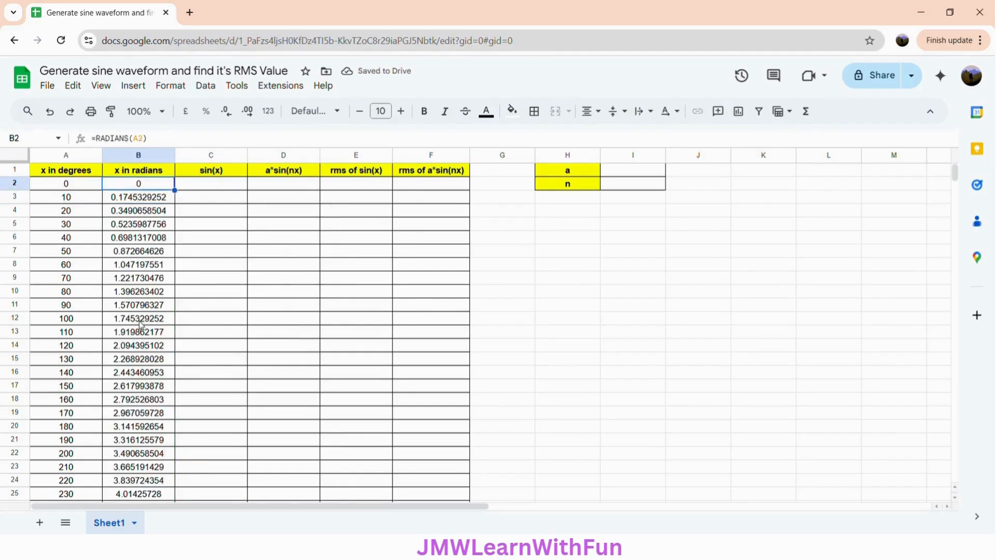
pyautogui.hotkey('ctrl', 'Down')
pyautogui.hotkey('ctrl', 'Up')
# Calculate the first sine value in cell C2 with the formula =SIN(B2)
pyautogui.click(206, 190)
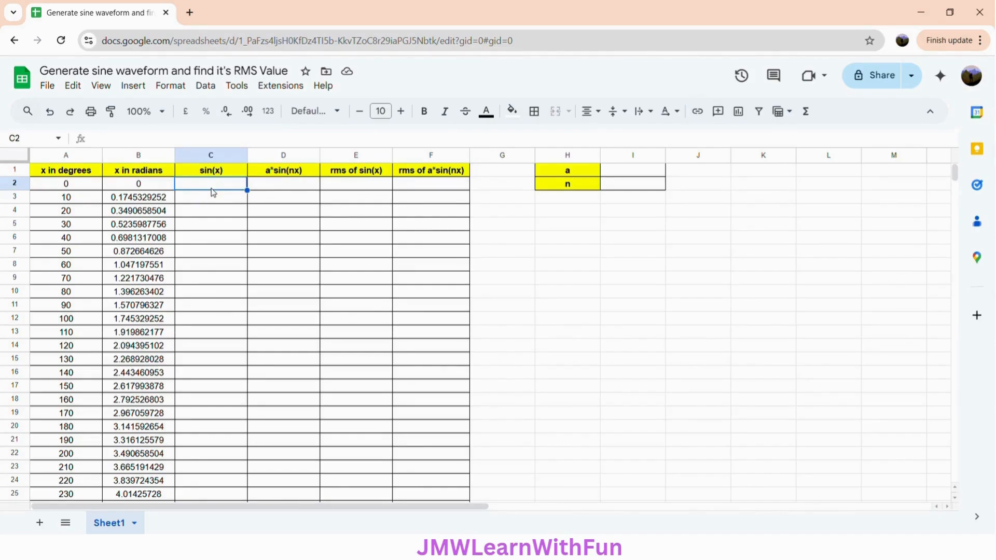
pyautogui.write('=')
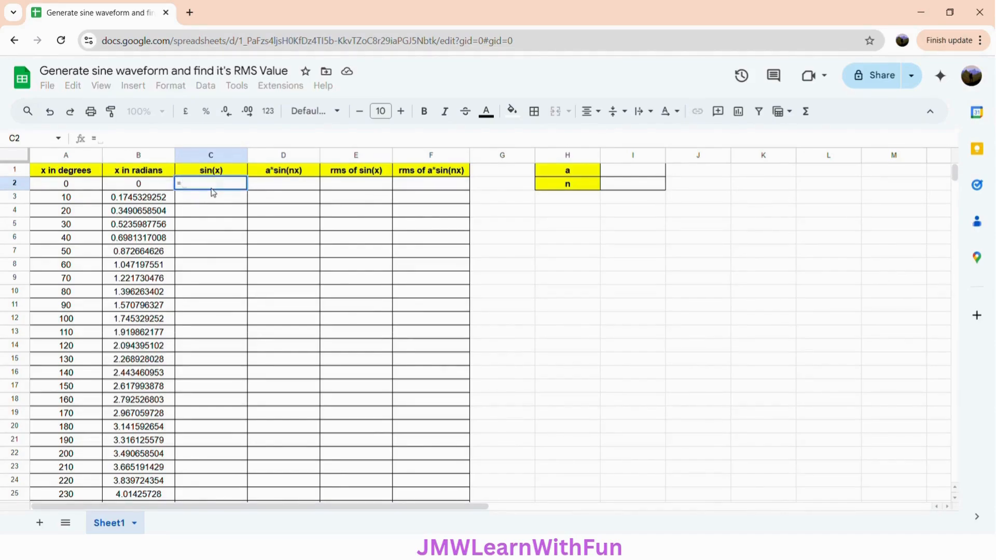
pyautogui.write('SIN')
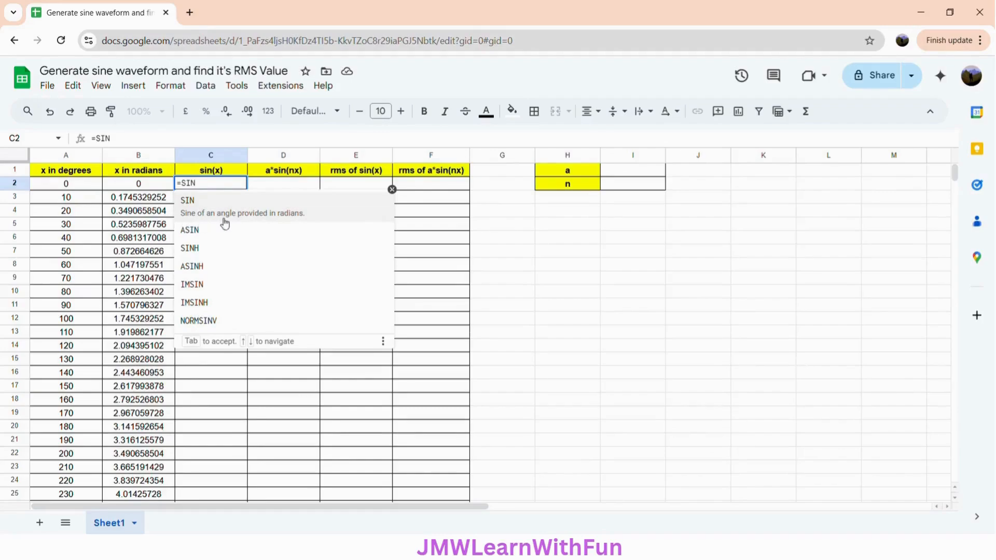
pyautogui.click(305, 220)
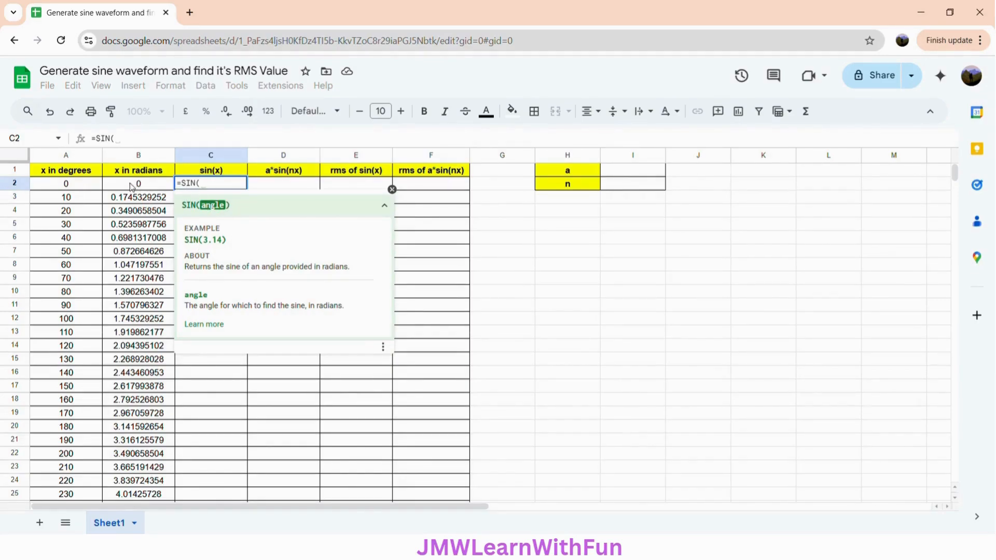
pyautogui.click(150, 185)
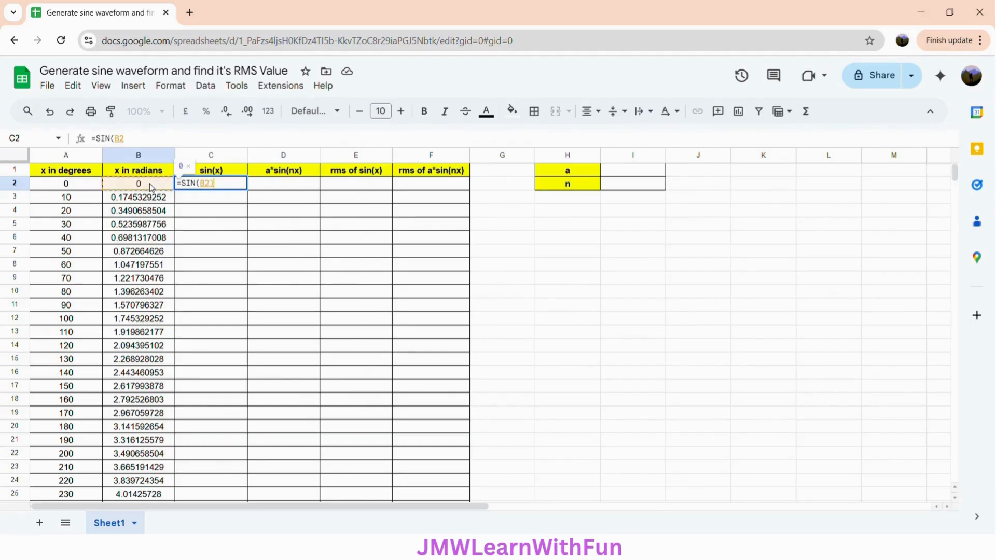
pyautogui.write(')')
pyautogui.press('Return')
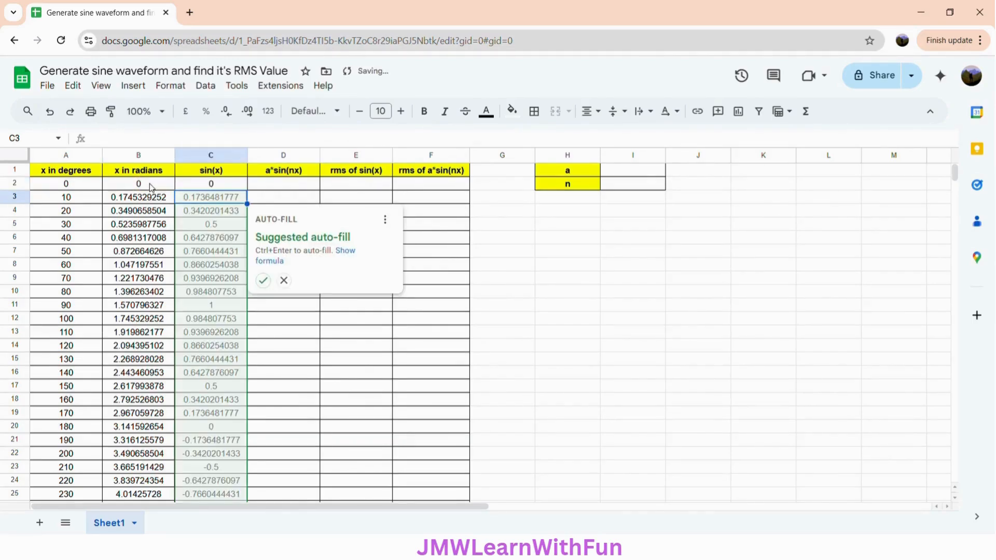
# Accept the suggested auto-fill to extend the sine formula down the sin(x) column, and check the column's lower rows
pyautogui.click(265, 281)
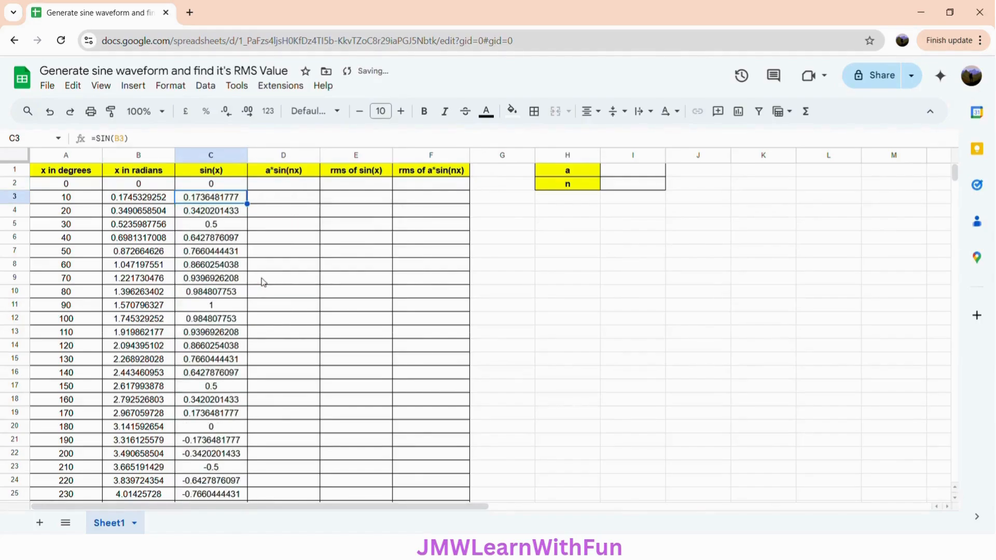
pyautogui.click(211, 188)
pyautogui.scroll(-10, 217, 317)
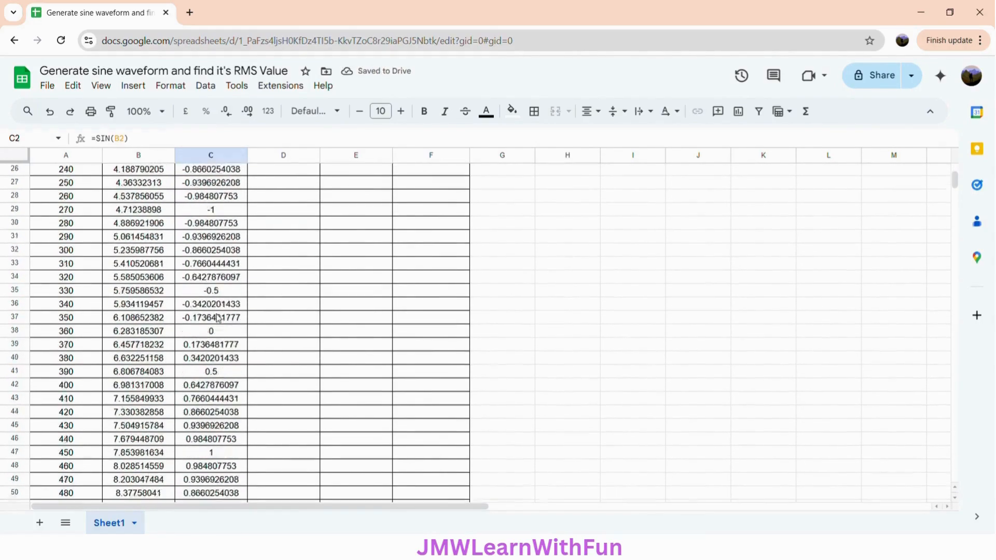
pyautogui.scroll(-3, 217, 316)
pyautogui.scroll(15, 217, 316)
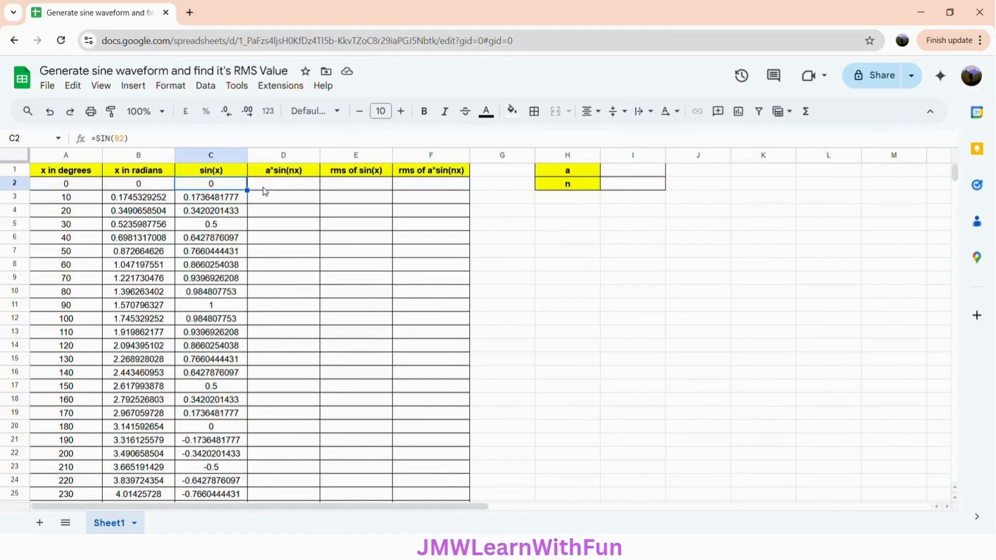
# Set the amplitude a to 2 in cell I1 and the multiplier n to 1 in cell I2
pyautogui.click(264, 187)
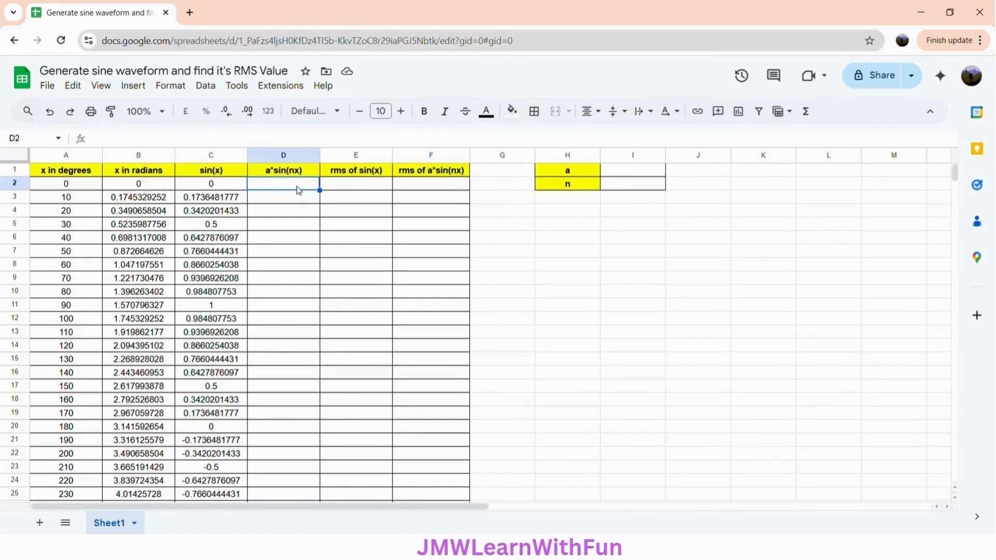
pyautogui.click(643, 175)
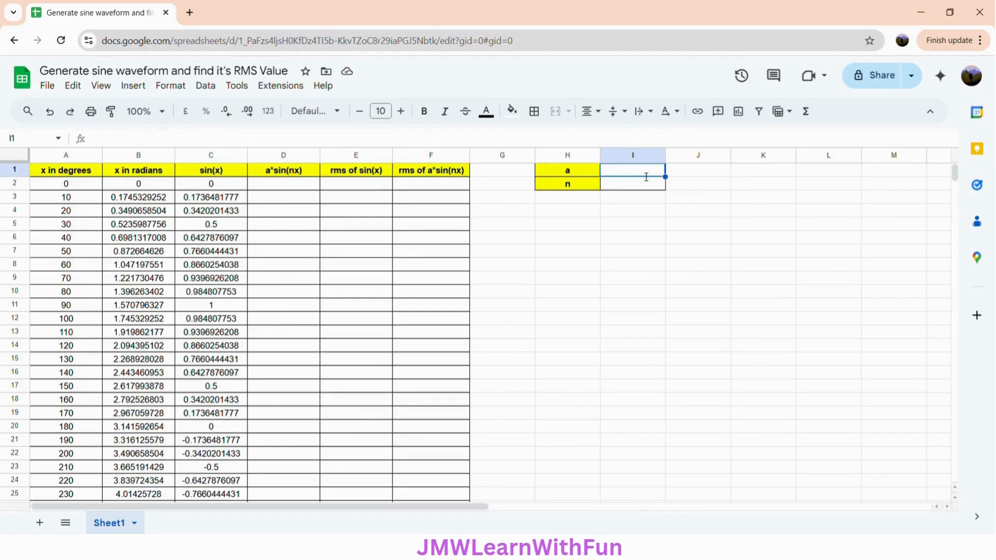
pyautogui.write('2')
pyautogui.press('Return')
pyautogui.write('1')
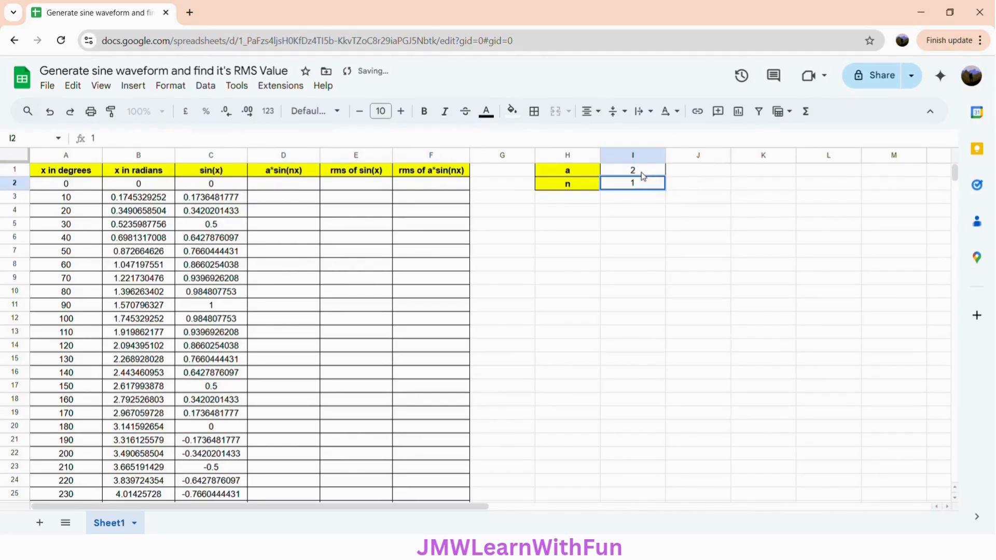
pyautogui.click(647, 177)
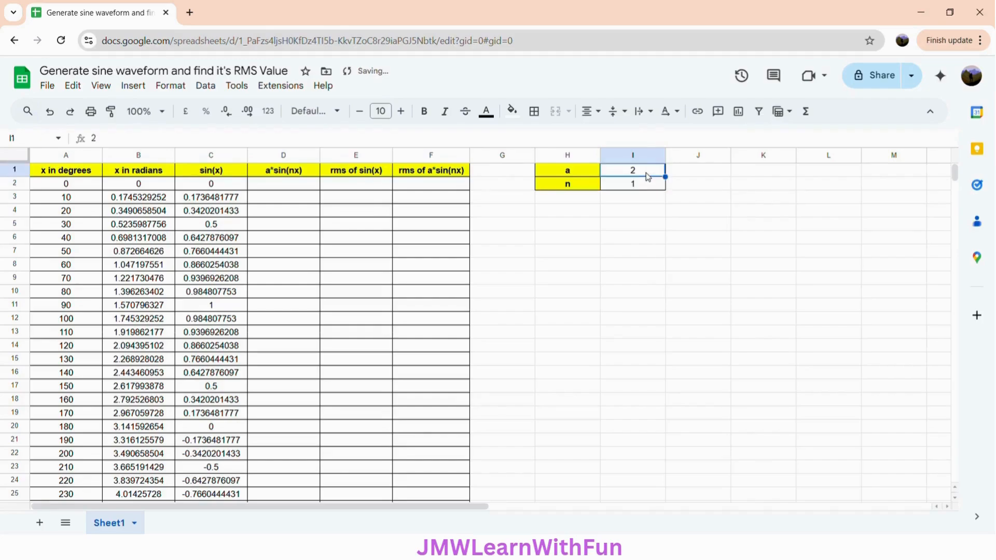
pyautogui.click(631, 187)
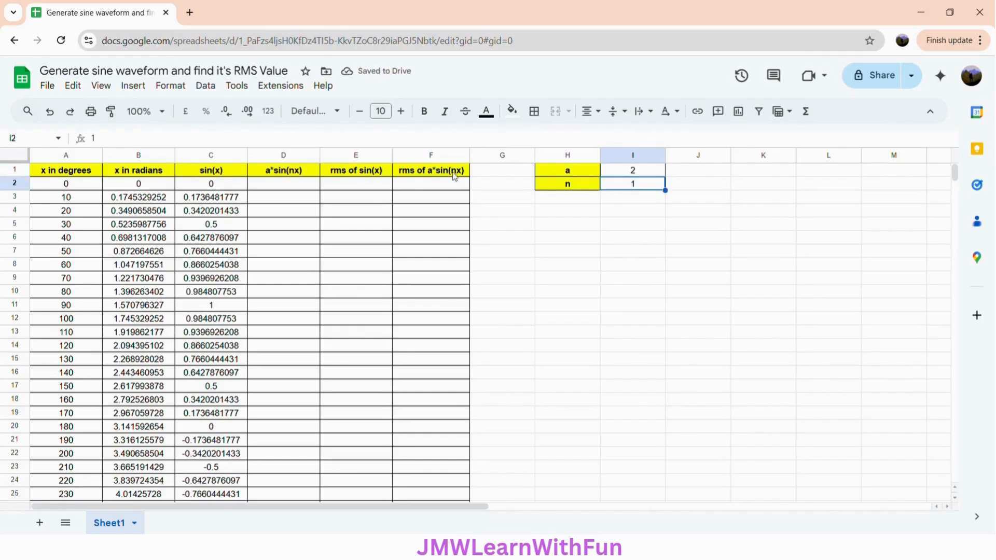
# Calculate the first a*sin(nx) value in cell D2 with the formula =$I$1*SIN($I$2*B2)
pyautogui.click(278, 190)
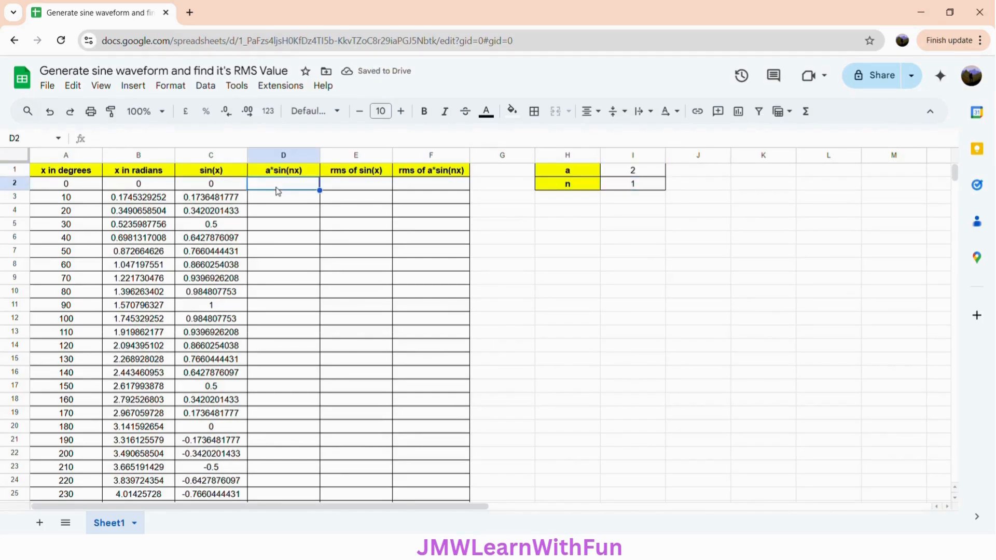
pyautogui.write('=')
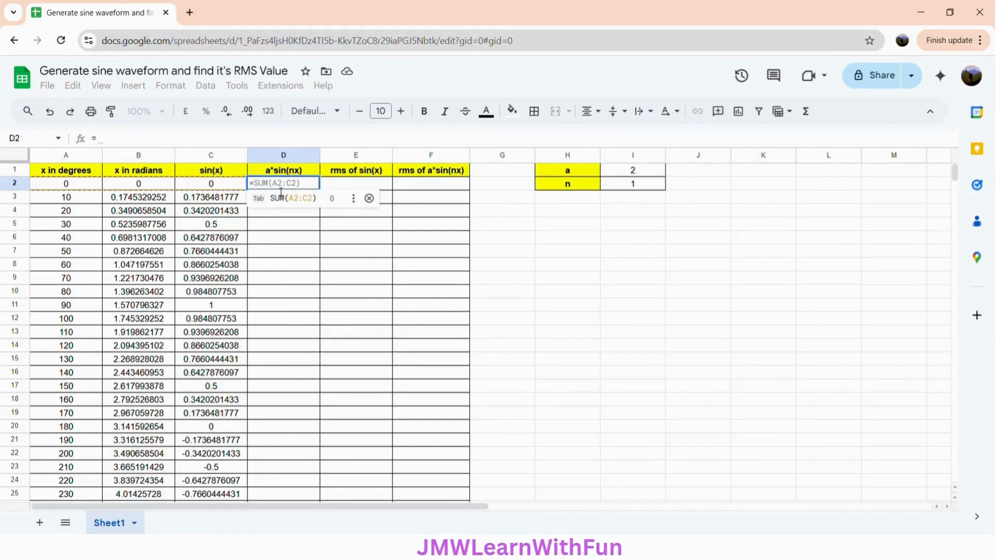
pyautogui.click(629, 174)
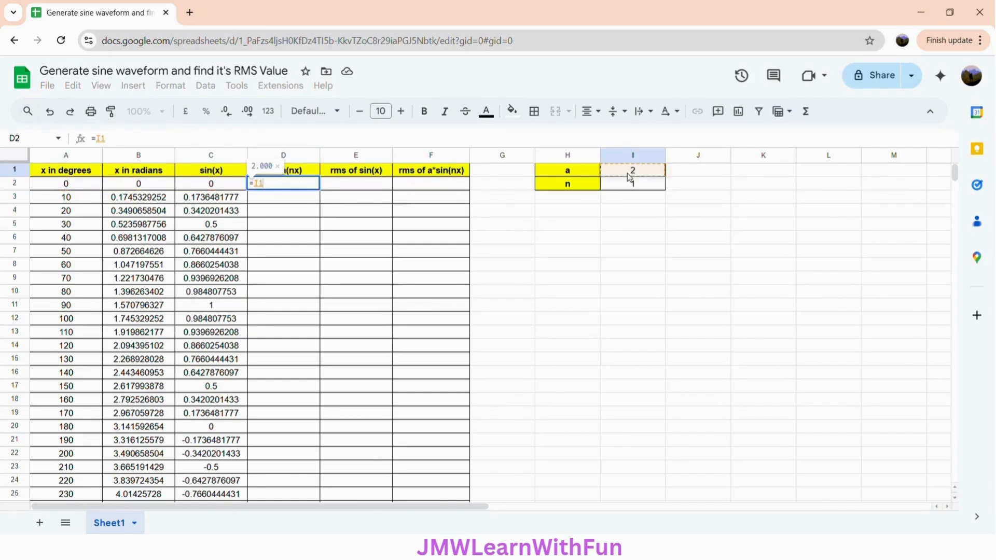
pyautogui.press('F4')
pyautogui.write('*SIN')
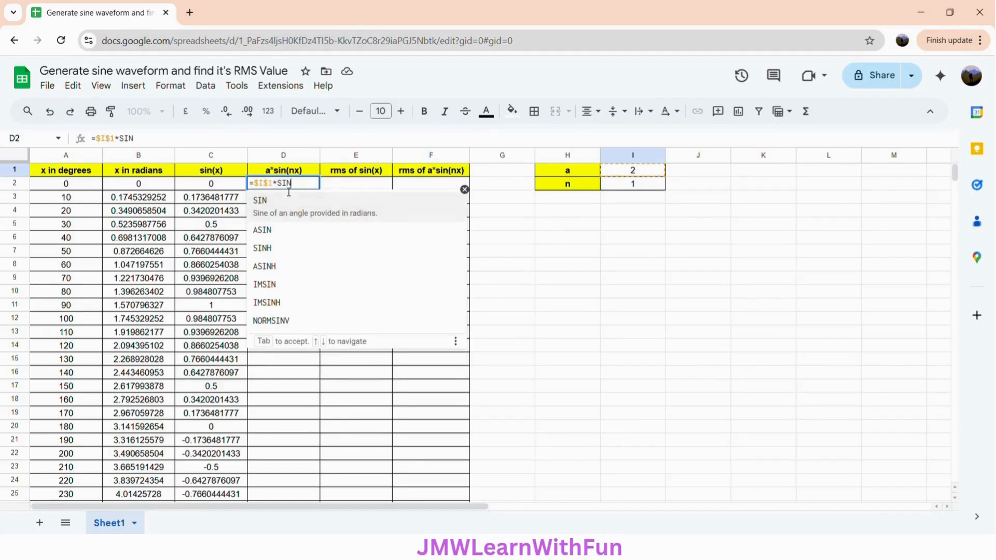
pyautogui.write('(')
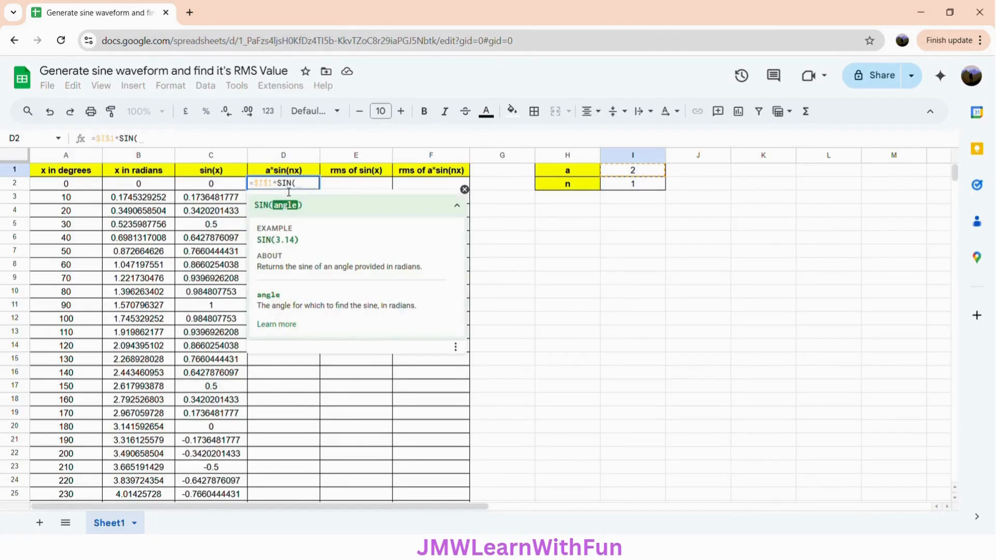
pyautogui.click(641, 186)
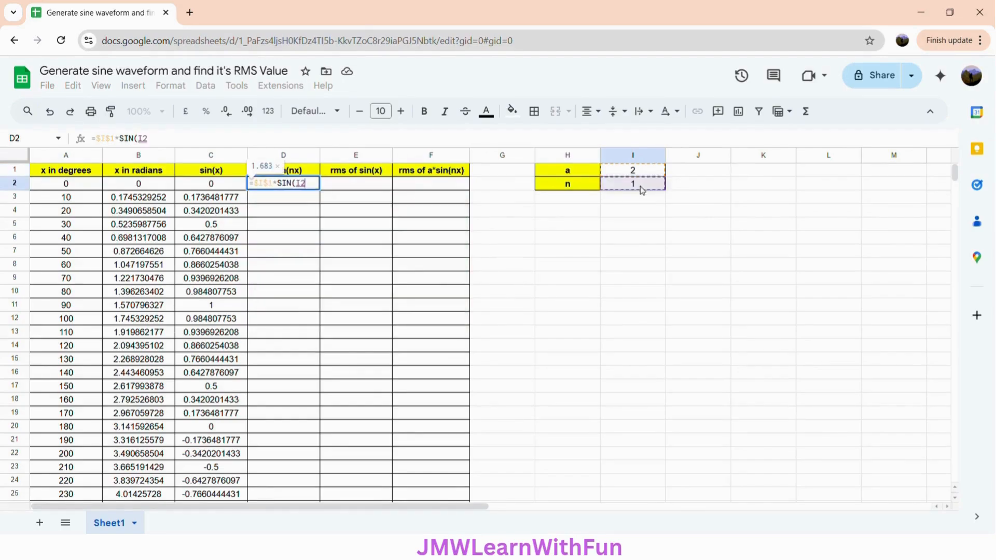
pyautogui.press('F4')
pyautogui.write('*')
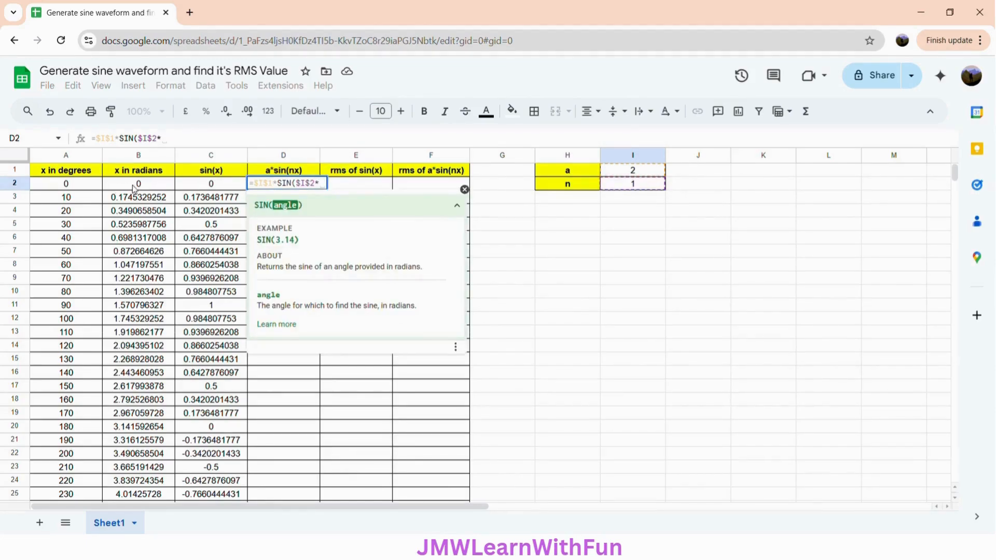
pyautogui.click(133, 185)
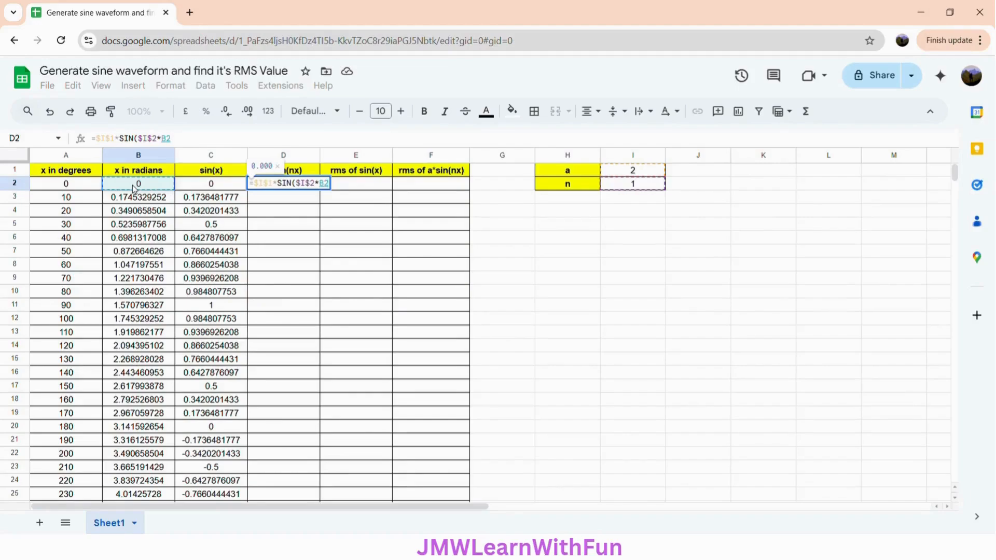
pyautogui.write(')')
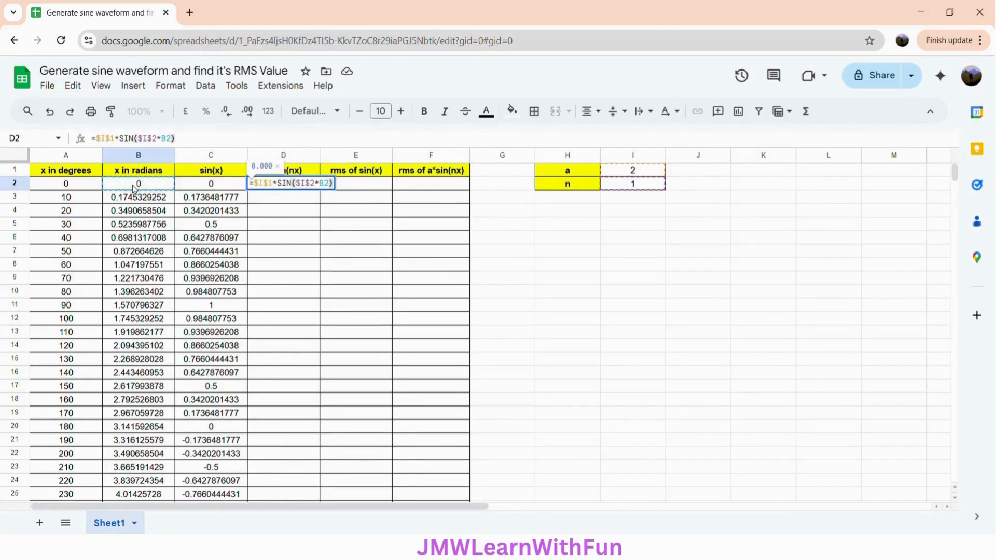
pyautogui.press('Return')
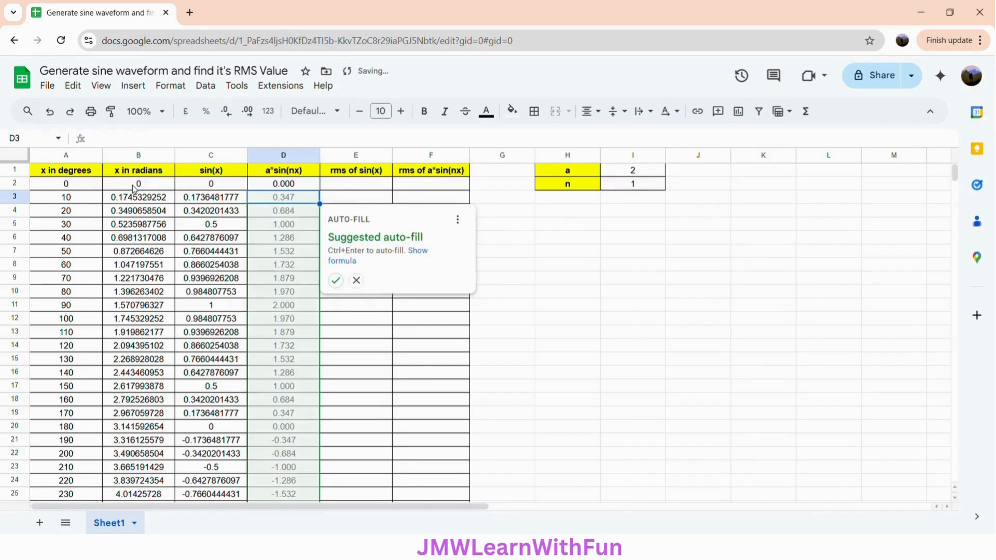
# Accept the suggested auto-fill to extend the a*sin(nx) formula down column D, and check it down to its last row
pyautogui.click(336, 281)
pyautogui.click(293, 188)
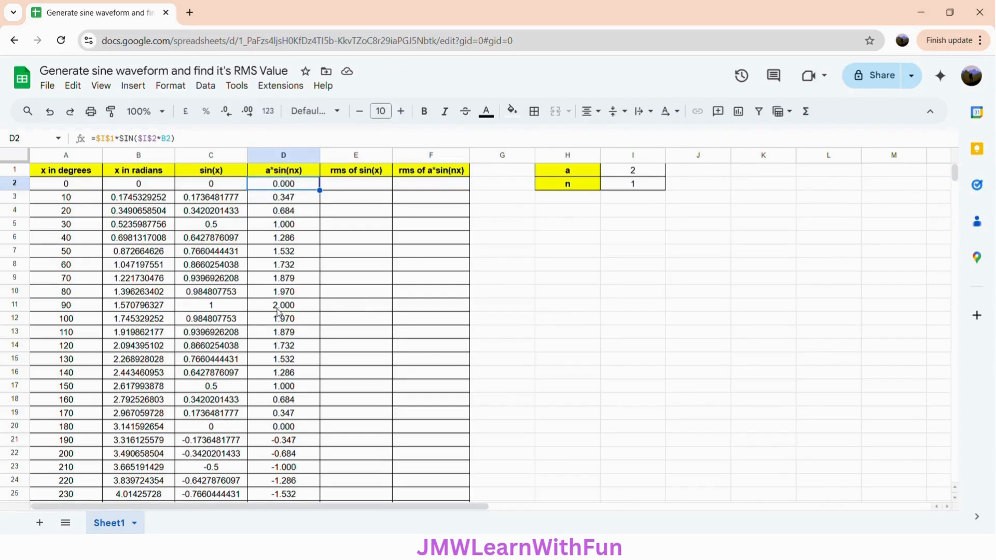
pyautogui.scroll(-13, 280, 311)
pyautogui.scroll(-2, 278, 313)
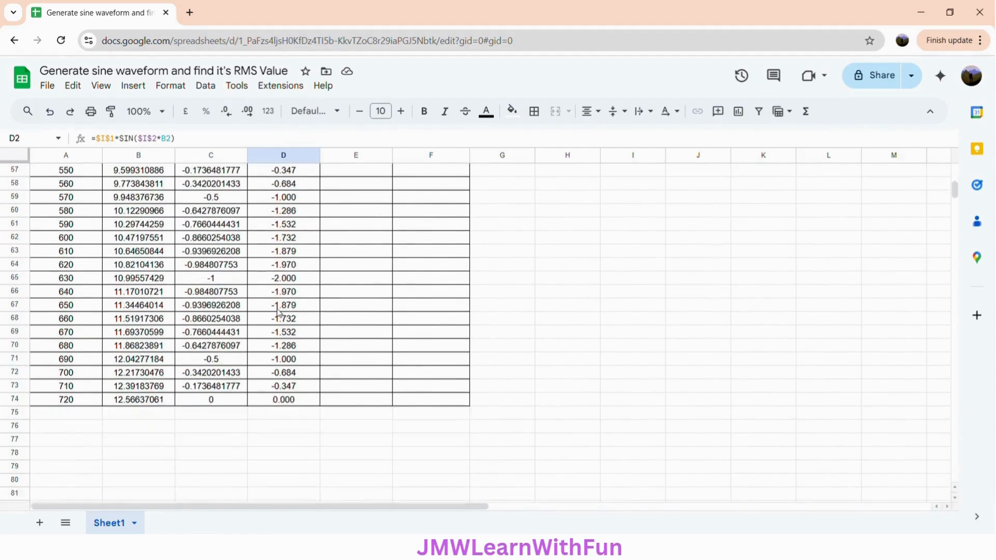
pyautogui.scroll(15, 280, 234)
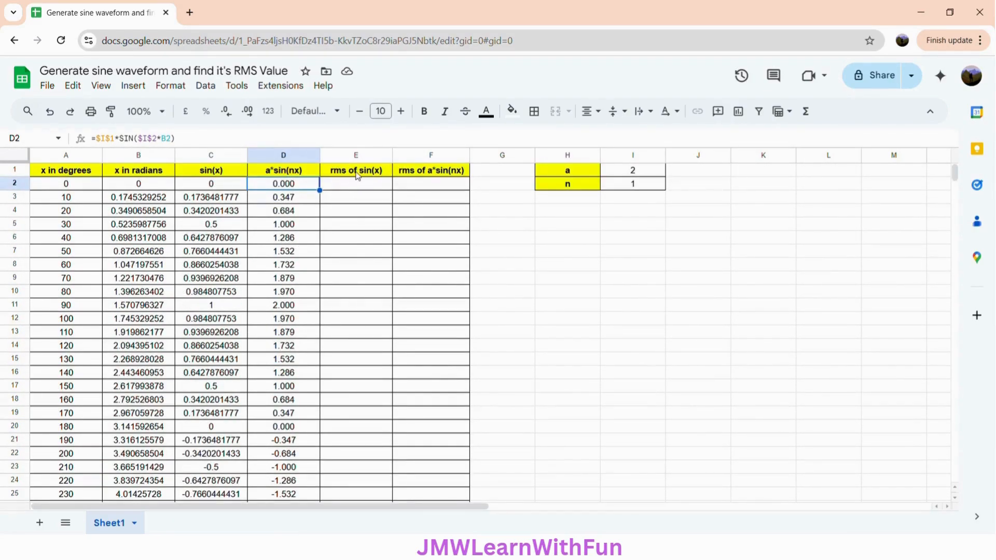
# Begin the rms of sin(x) formula in cell E2 with the sum of squares over an absolute range, =SUMSQ($C$3:$C$74)
pyautogui.click(362, 187)
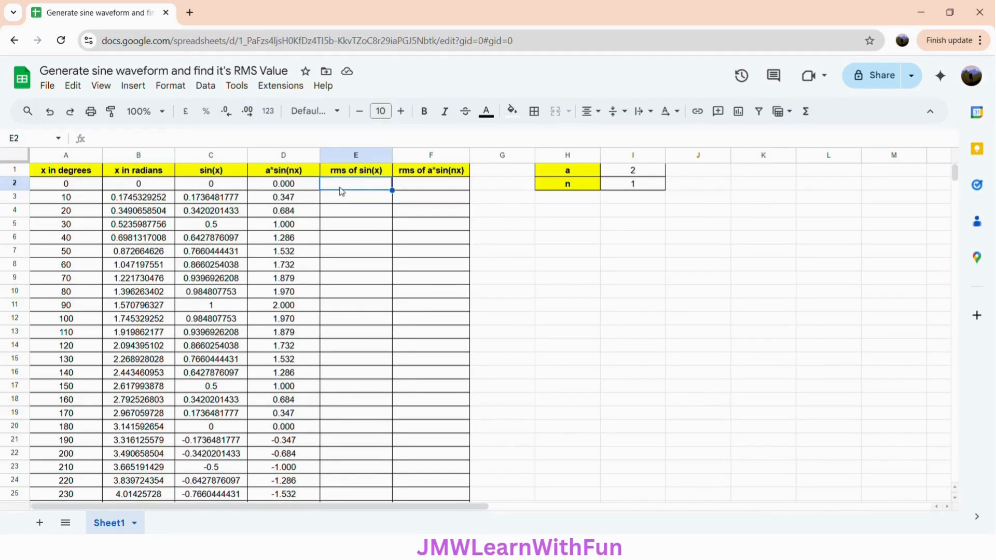
pyautogui.write('=')
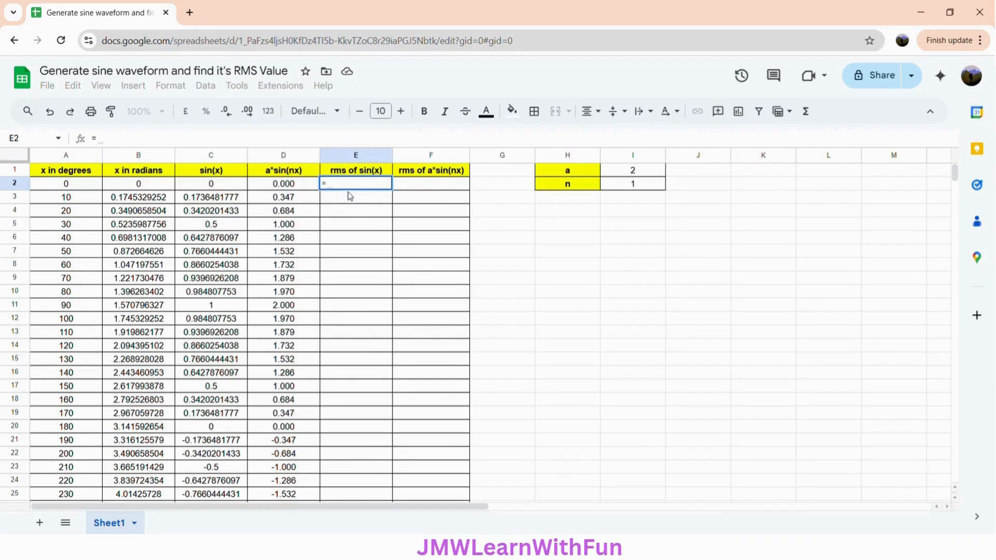
pyautogui.write('SUM')
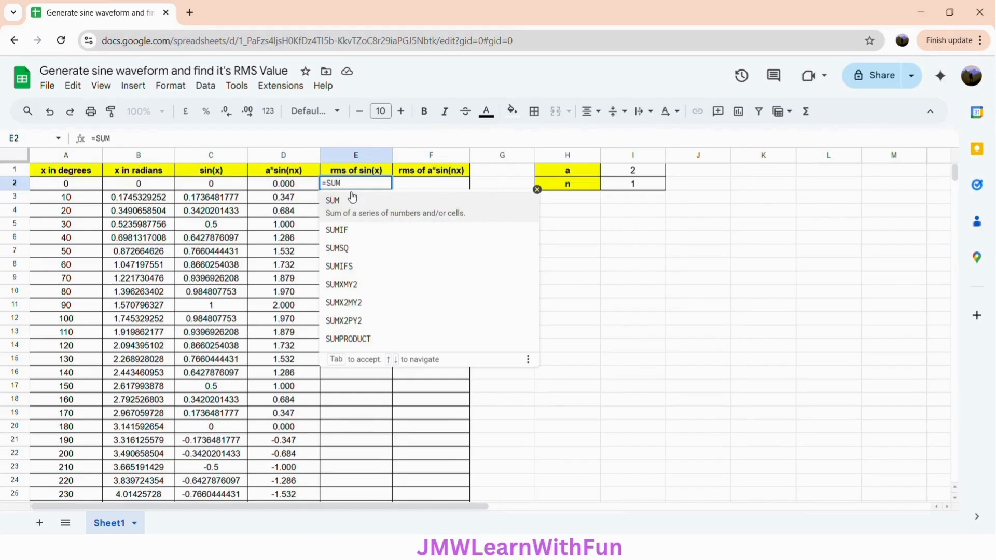
pyautogui.write('SQ')
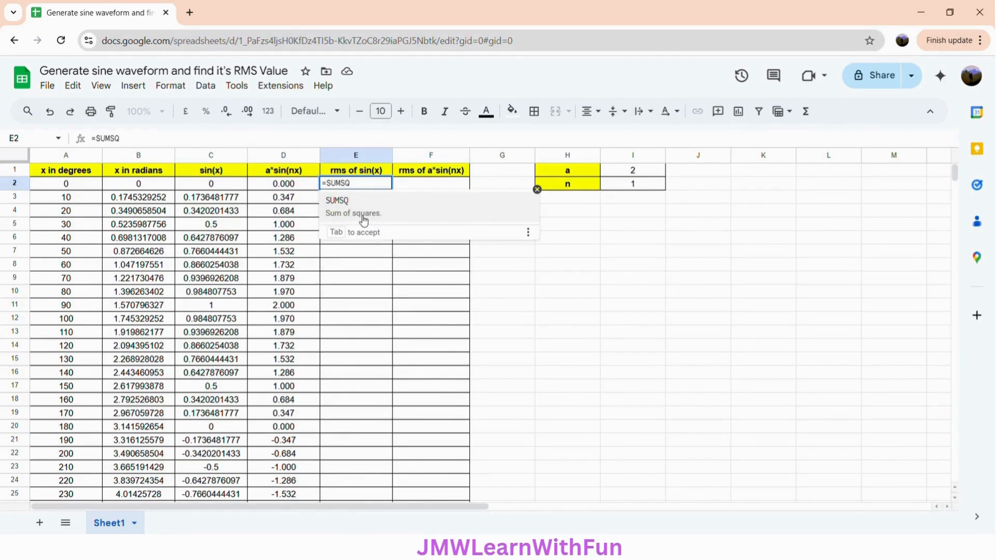
pyautogui.click(361, 217)
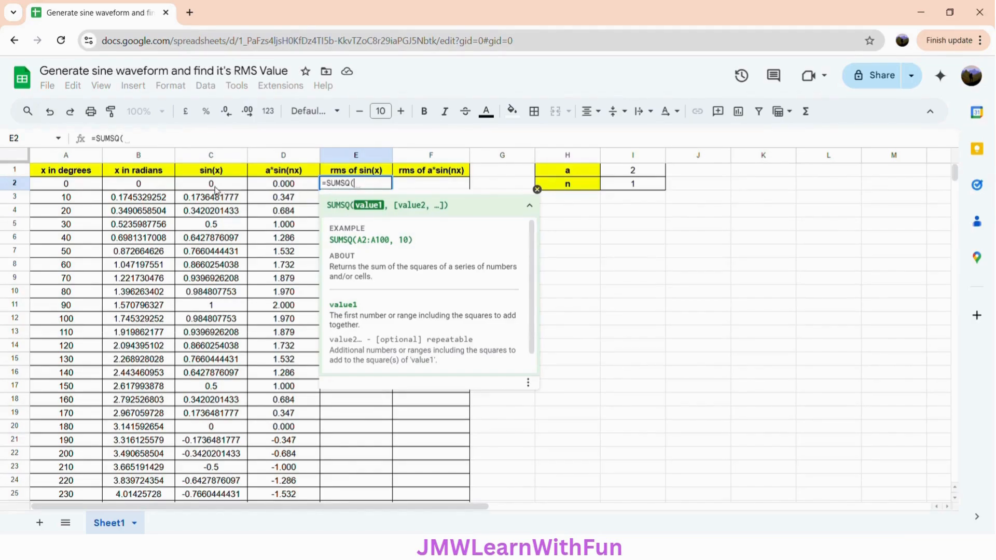
pyautogui.moveTo(214, 185); pyautogui.dragTo(217, 236)
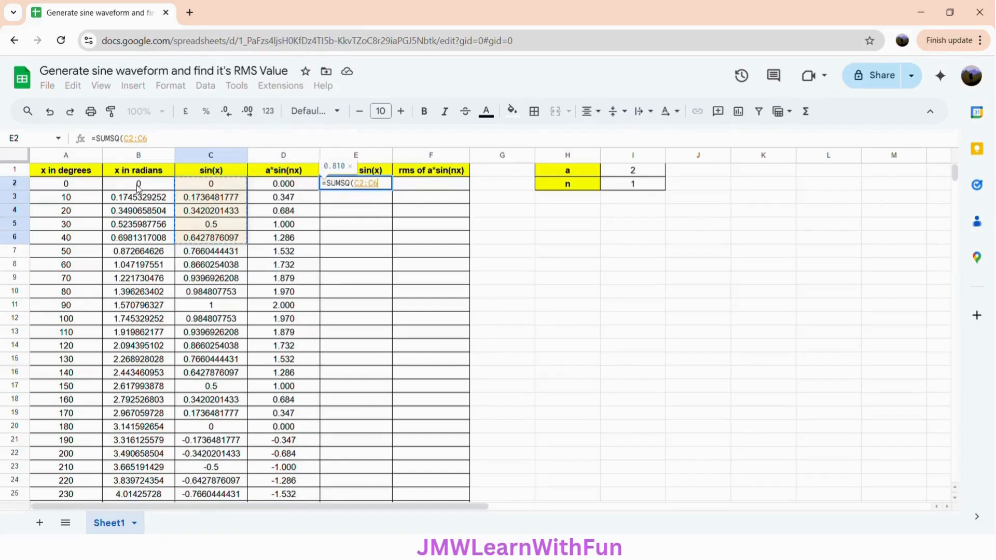
pyautogui.click(213, 200)
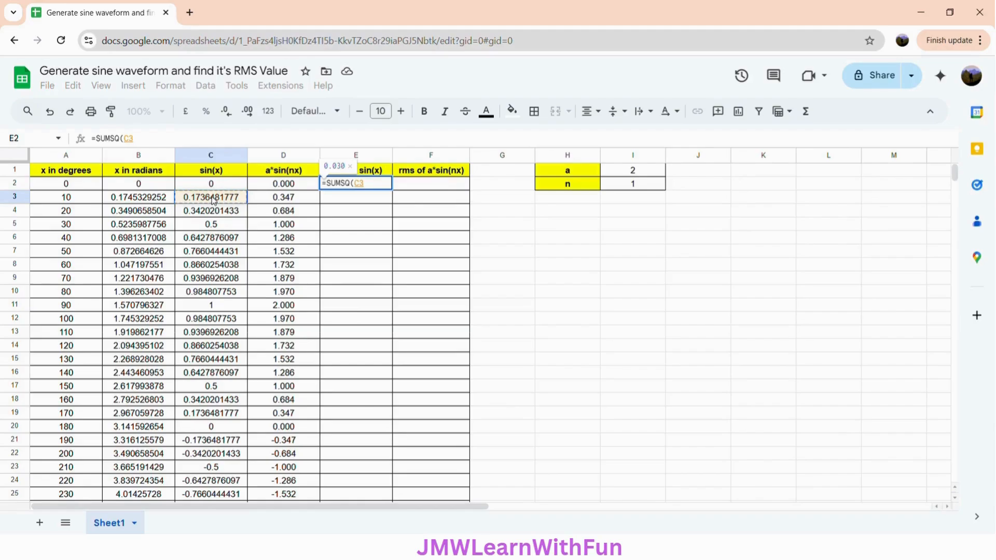
pyautogui.moveTo(213, 200); pyautogui.dragTo(223, 371)
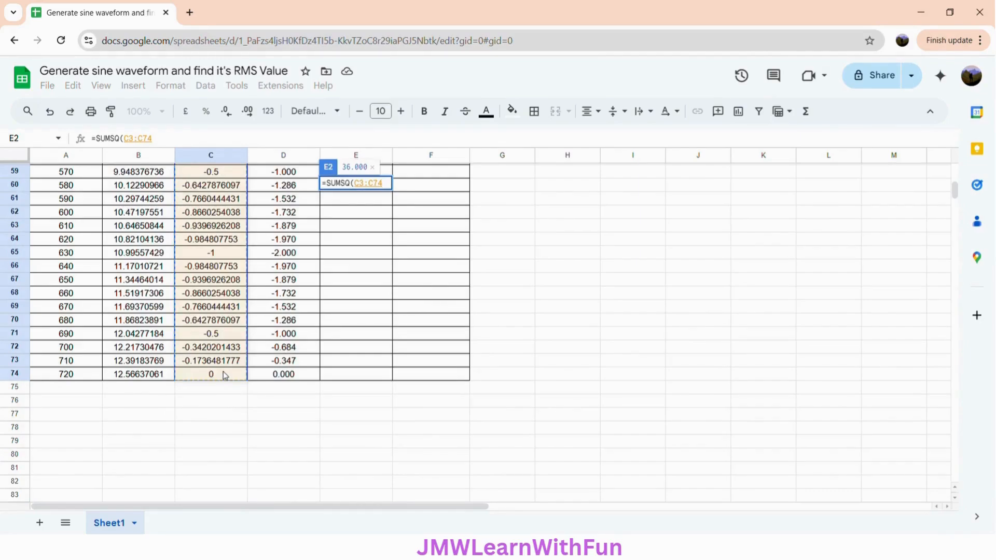
pyautogui.click(135, 140)
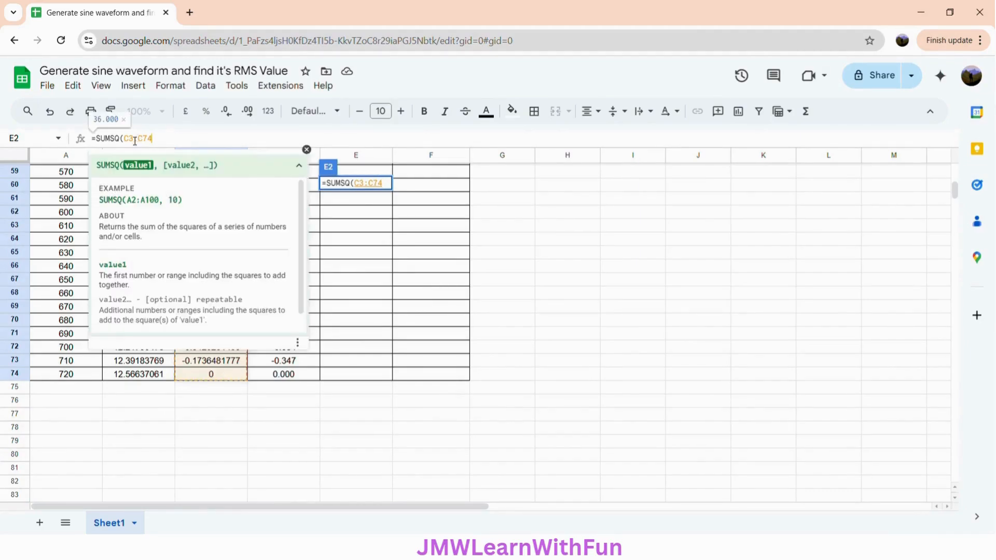
pyautogui.press('F4')
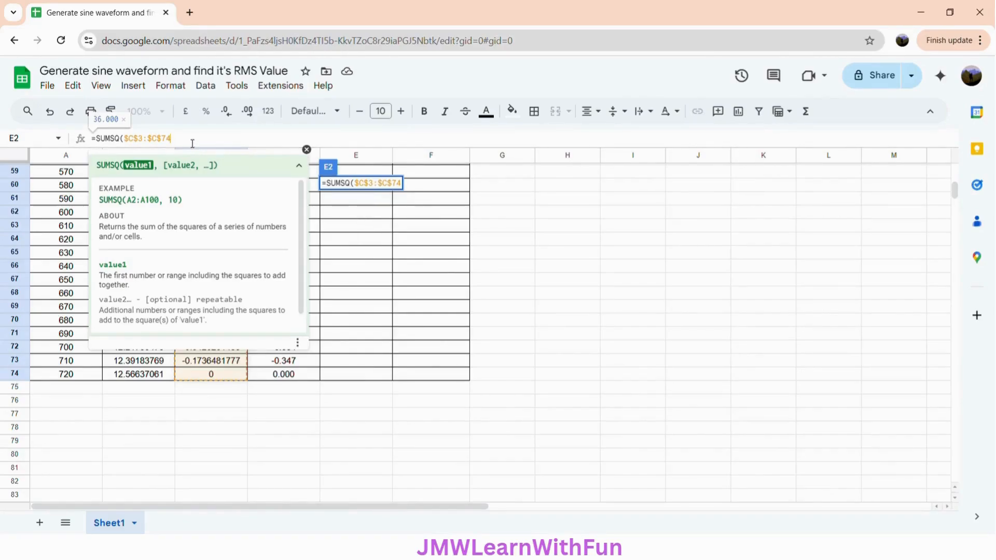
pyautogui.write(')')
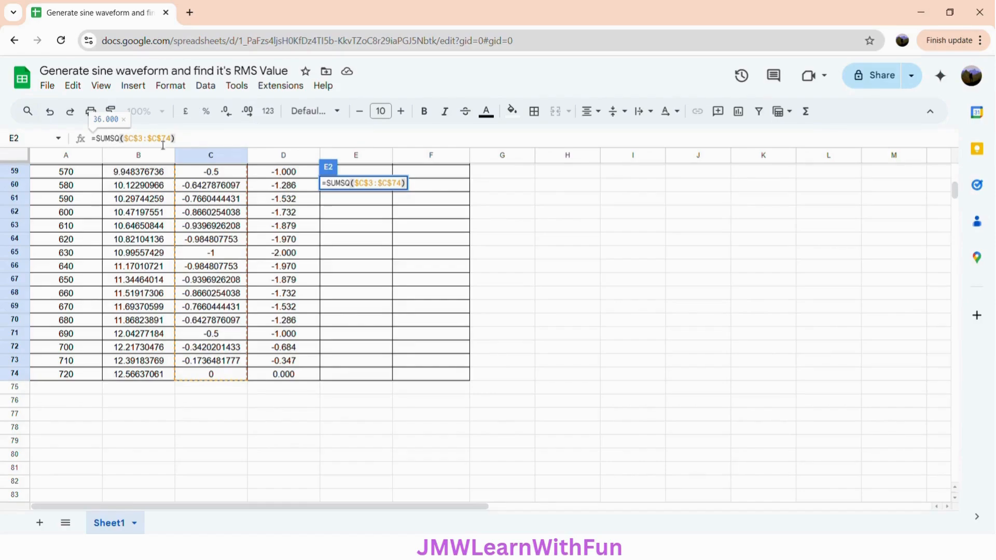
# Extend the E2 formula by dividing the sum of squares by the number of values: =SUMSQ($C$3:$C$74)/COUNT($C$3:$C$74)
pyautogui.scroll(15, 223, 233)
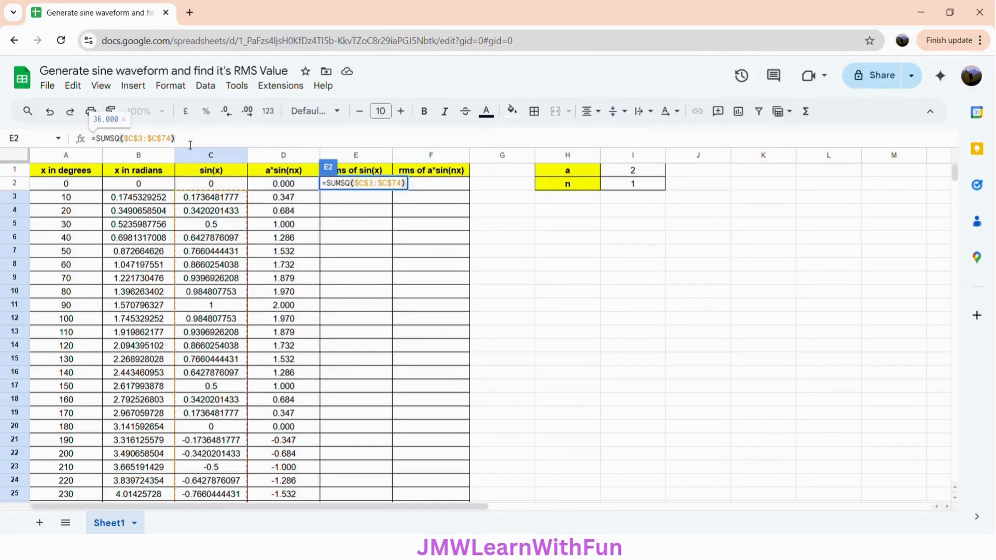
pyautogui.write('/')
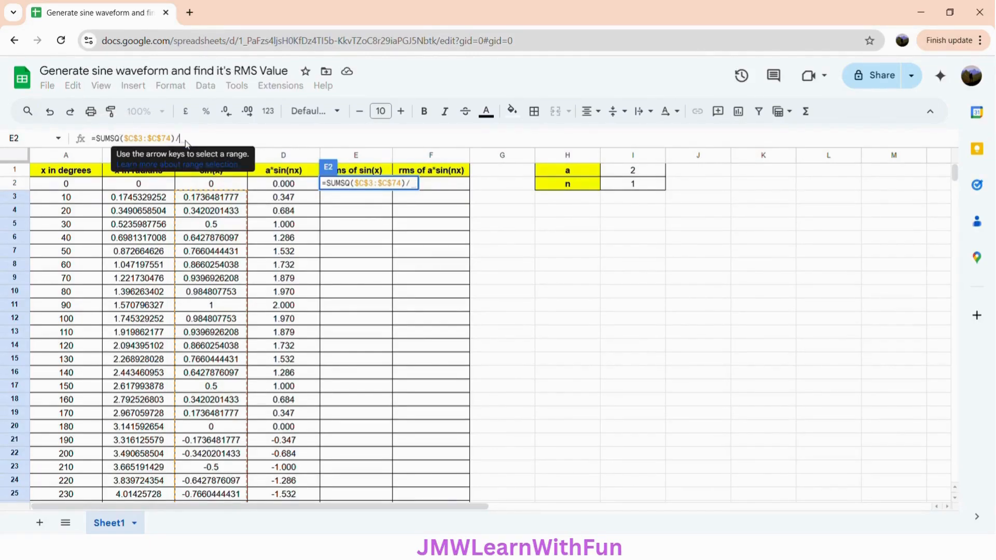
pyautogui.write('COUNT')
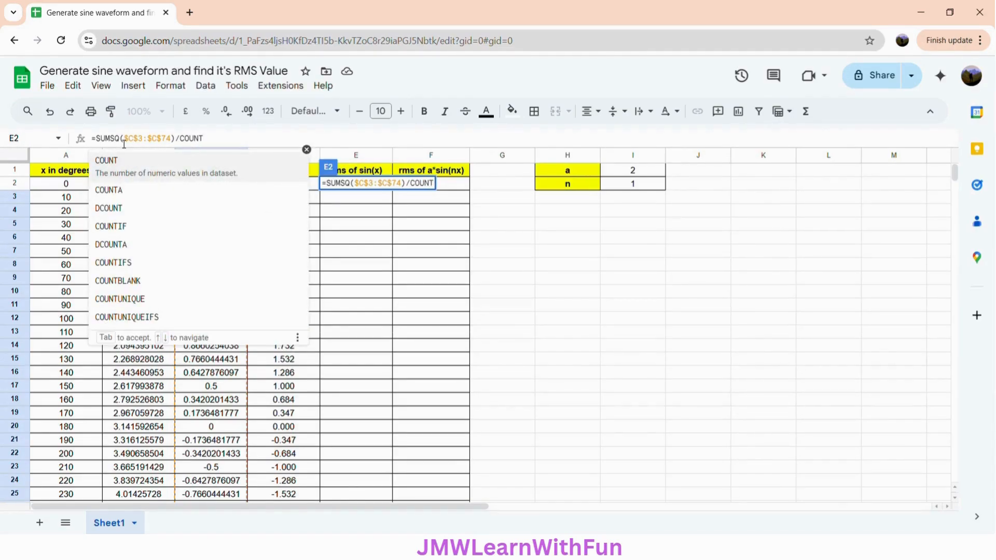
pyautogui.moveTo(121, 139); pyautogui.dragTo(178, 144)
pyautogui.hotkey('ctrl', 'c')
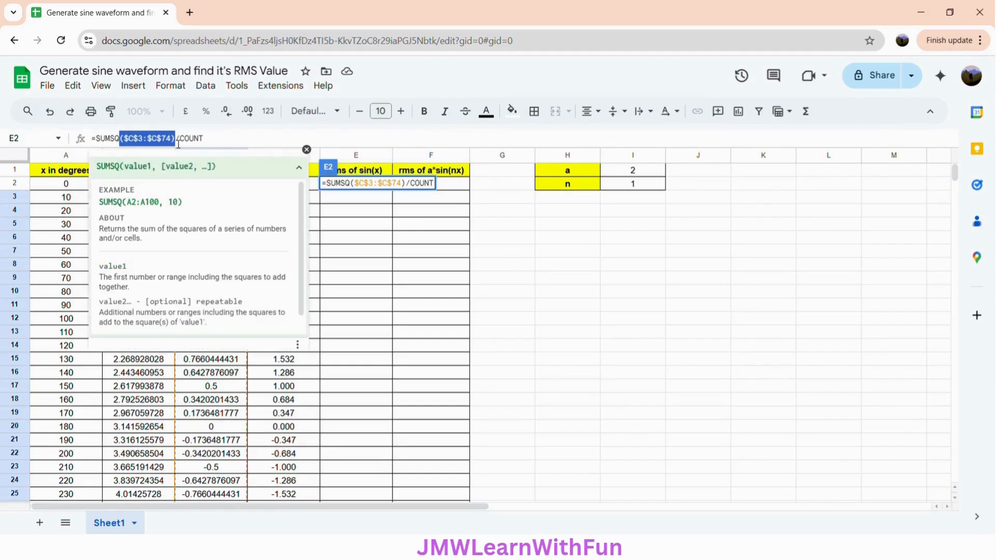
pyautogui.click(208, 140)
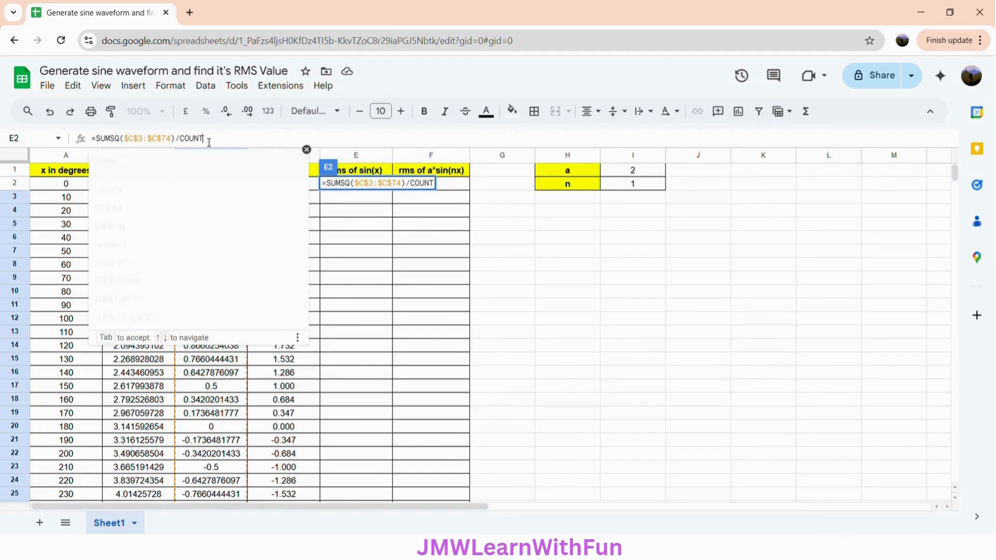
pyautogui.hotkey('ctrl', 'v')
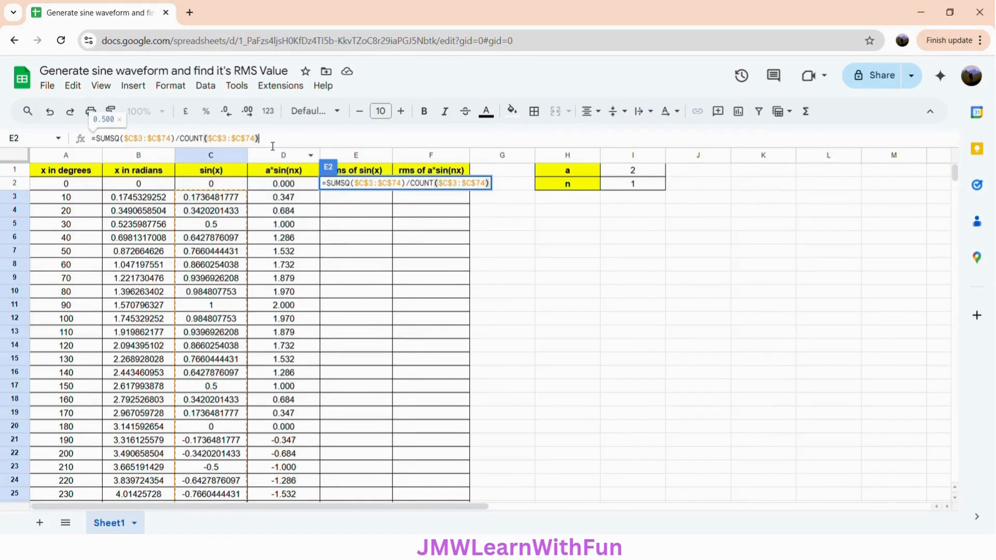
# Wrap the E2 formula in a square root, =SQRT(SUMSQ($C$3:$C$74)/COUNT($C$3:$C$74)), and fill it down the rms of sin(x) column
pyautogui.click(101, 141)
pyautogui.write('SQ')
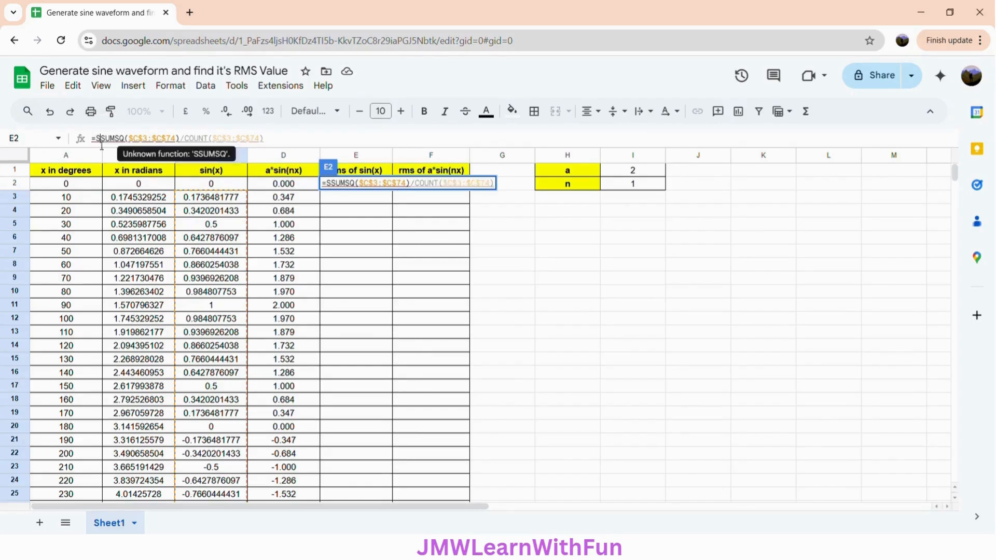
pyautogui.write('RT(')
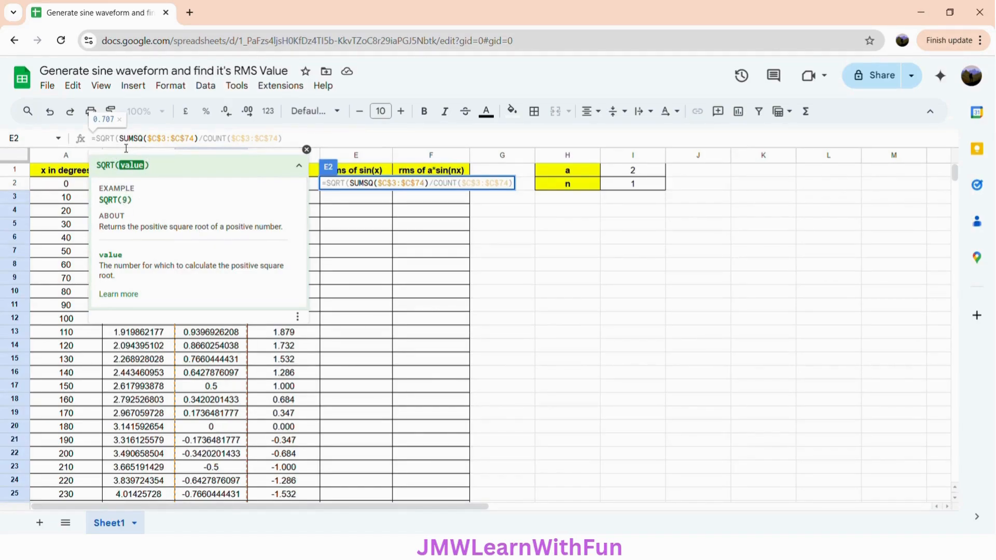
pyautogui.click(293, 145)
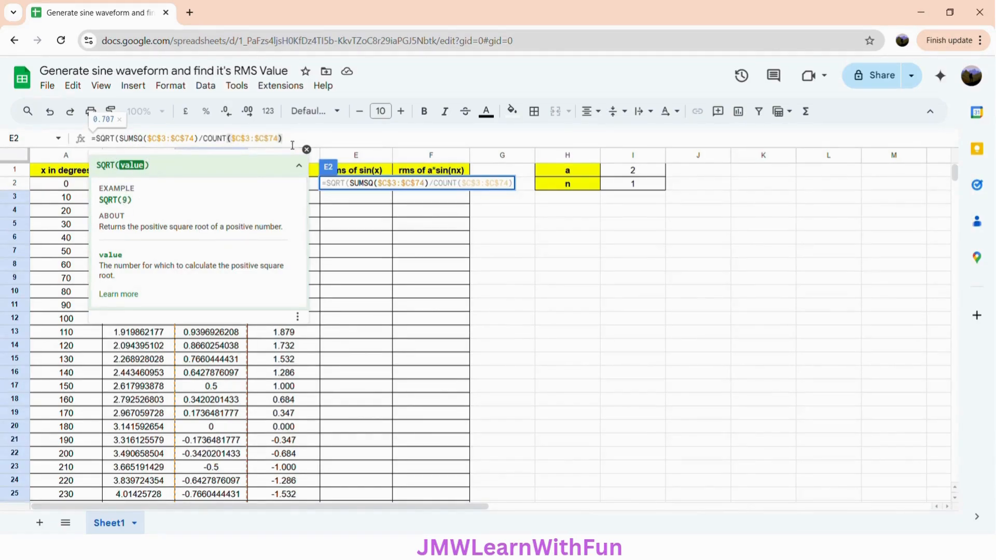
pyautogui.write(')')
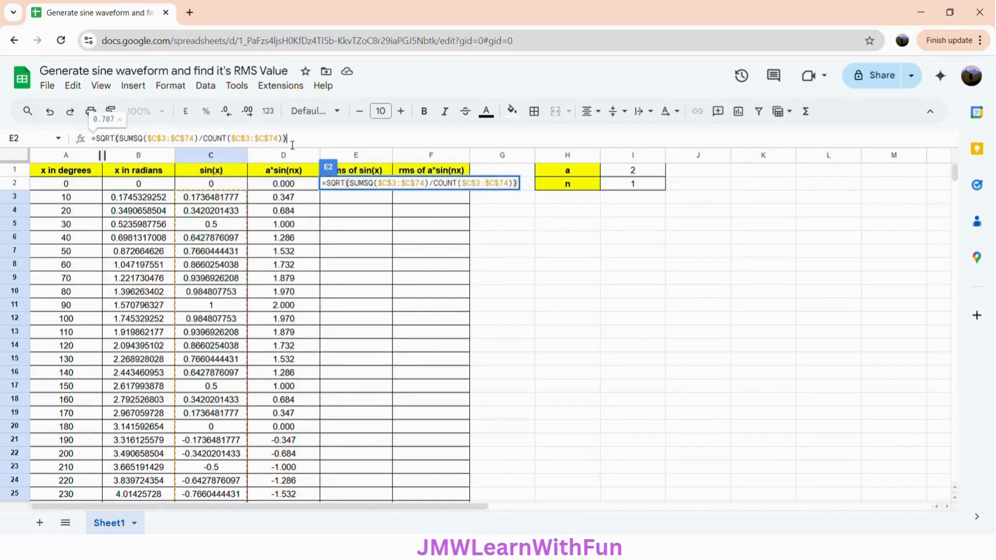
pyautogui.press('Return')
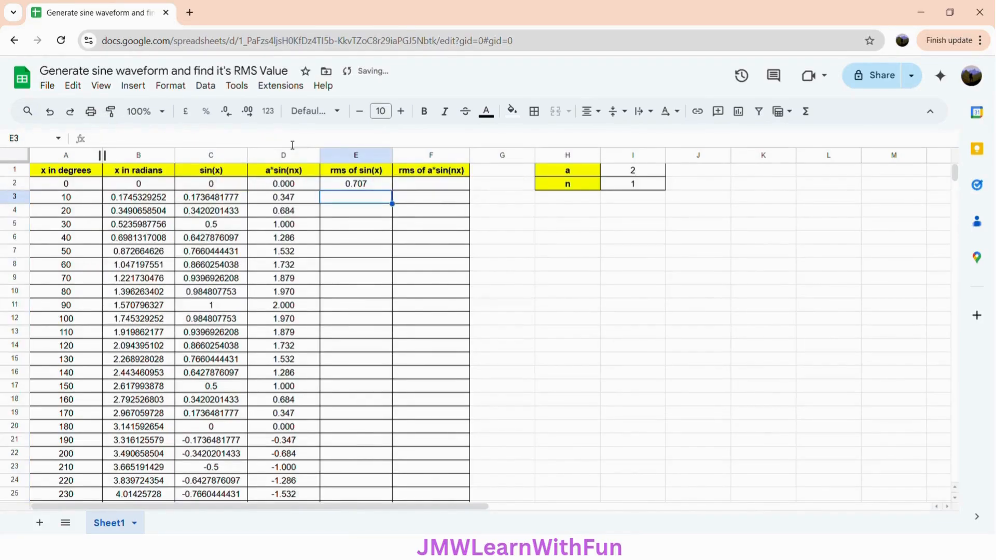
pyautogui.click(375, 188)
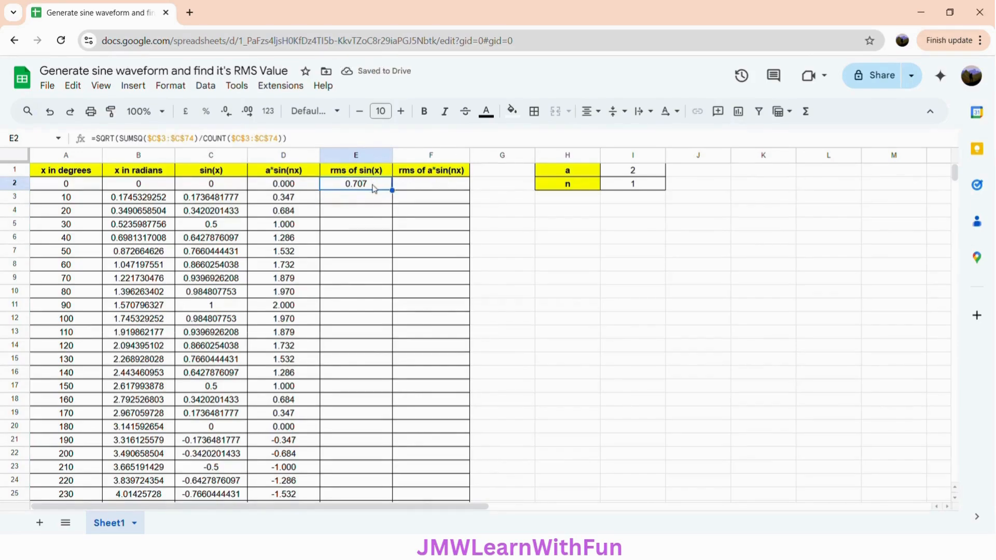
pyautogui.doubleClick(400, 200)
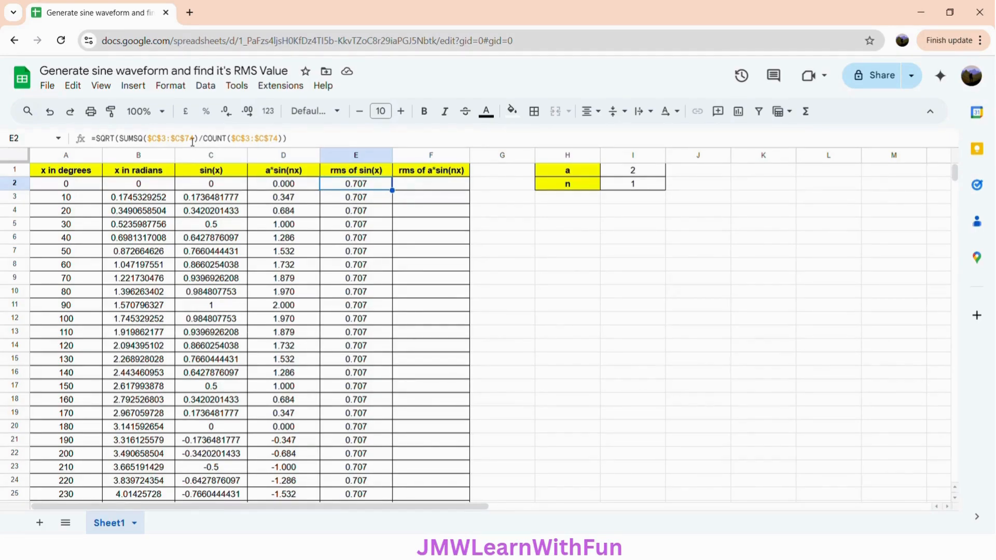
# Copy the rms formula text from cell E2 into cell F2 under rms of a*sin(nx)
pyautogui.moveTo(307, 146); pyautogui.dragTo(102, 138)
pyautogui.hotkey('ctrl', 'c')
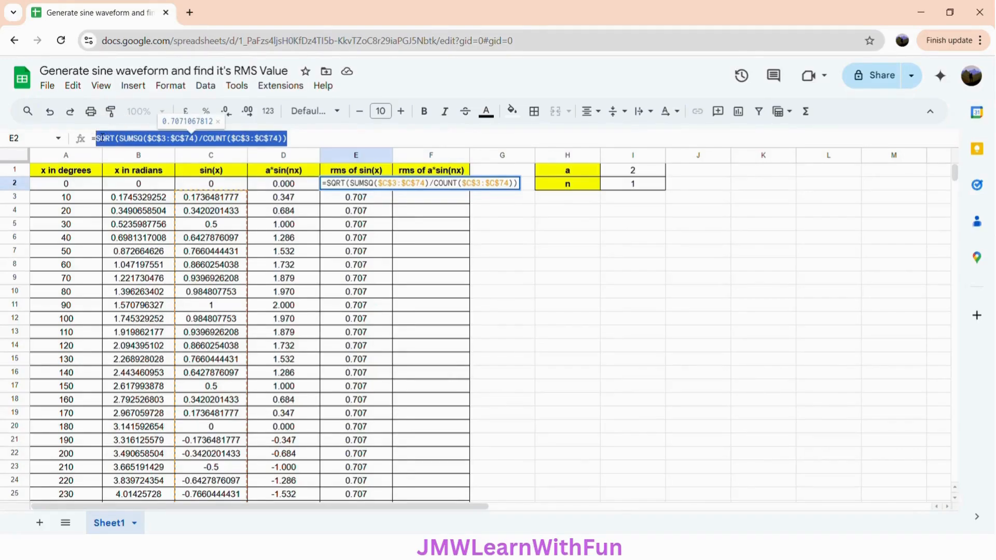
pyautogui.click(313, 142)
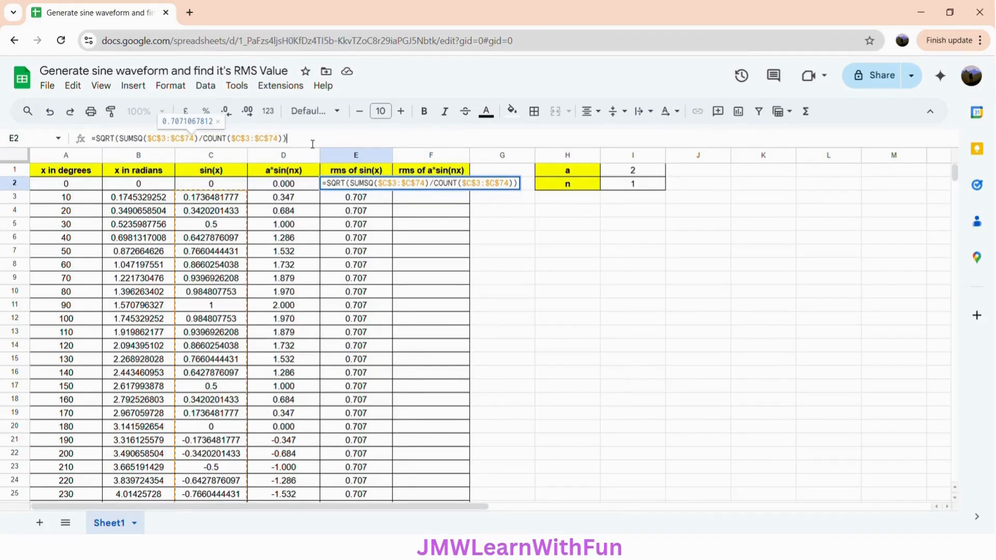
pyautogui.click(430, 196)
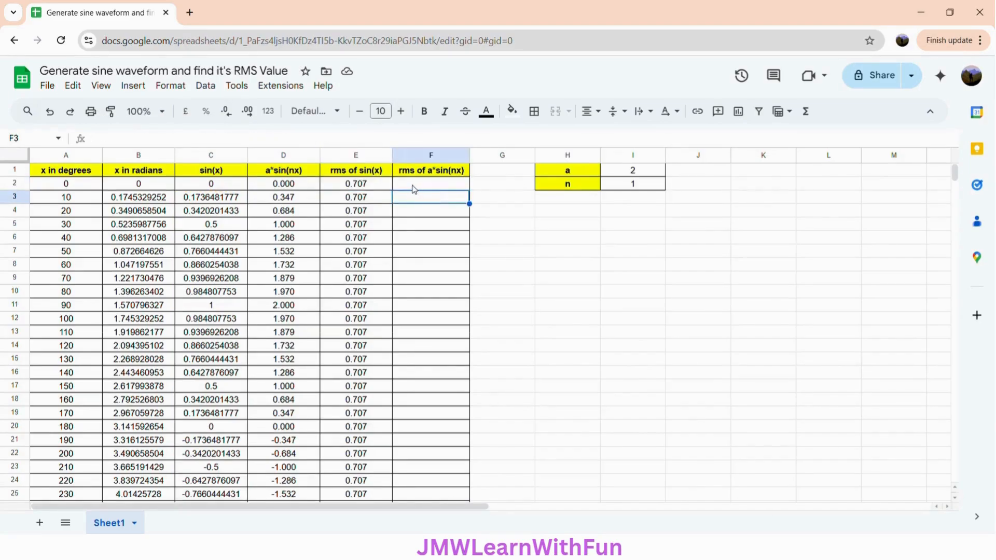
pyautogui.click(414, 189)
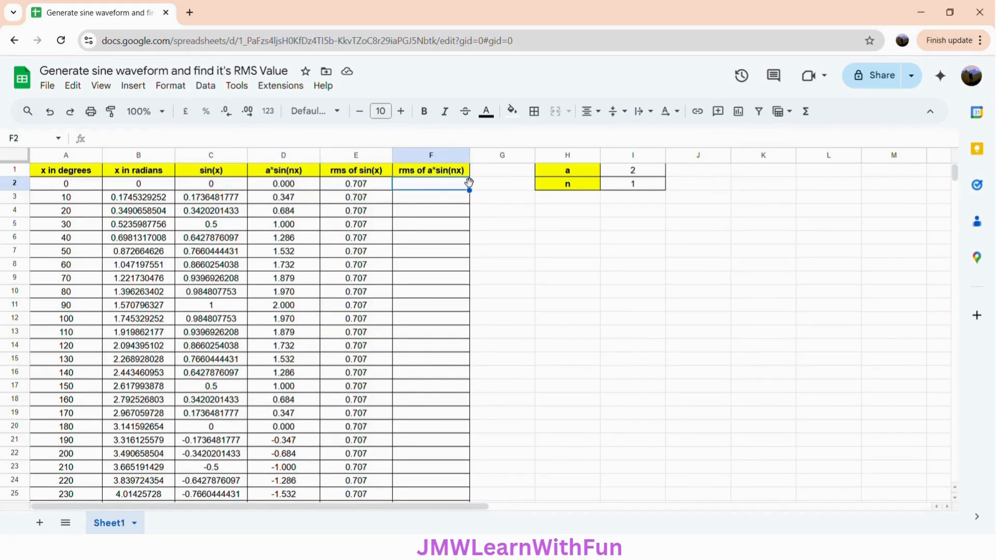
pyautogui.write('=')
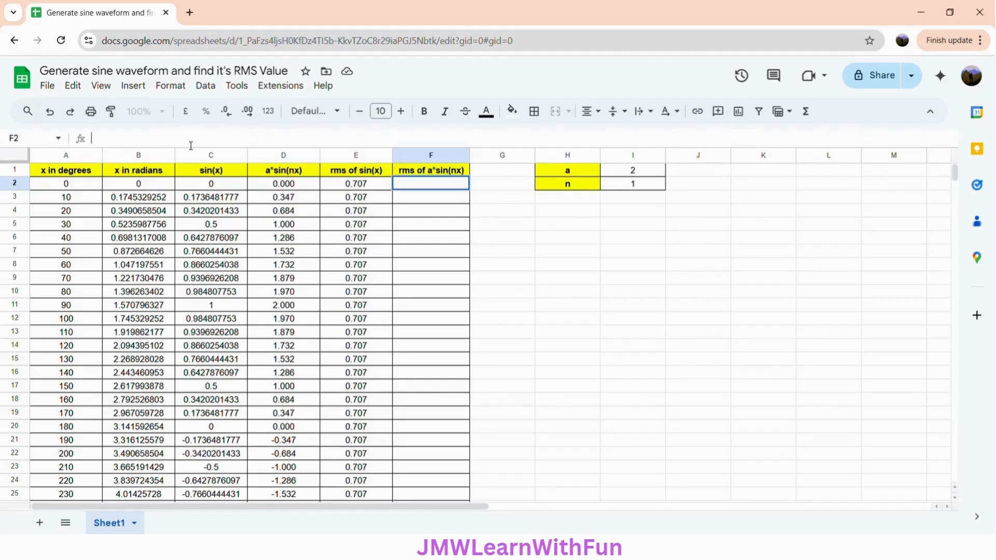
pyautogui.hotkey('ctrl', 'v')
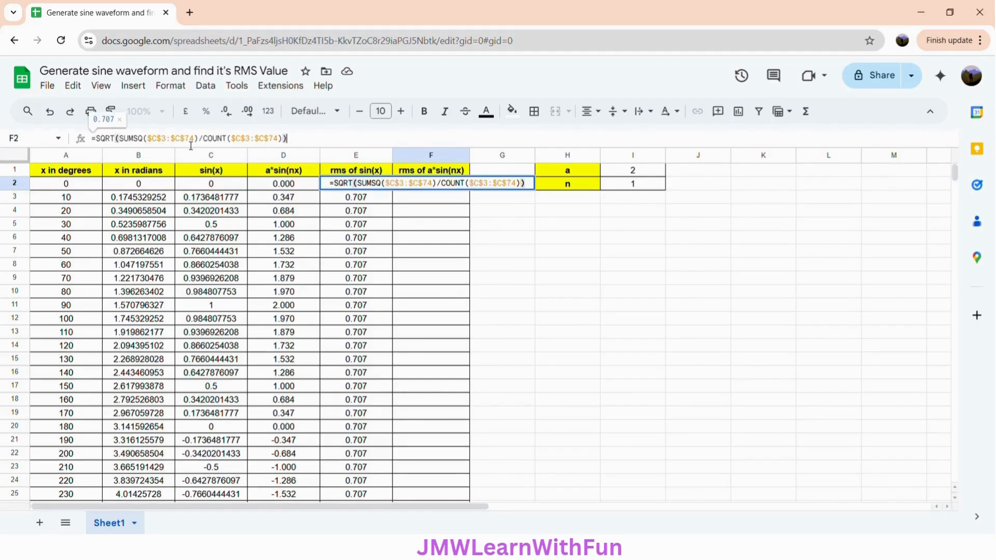
# Change the SUMSQ range in the F2 formula to $D$3:$D$74
pyautogui.click(161, 143)
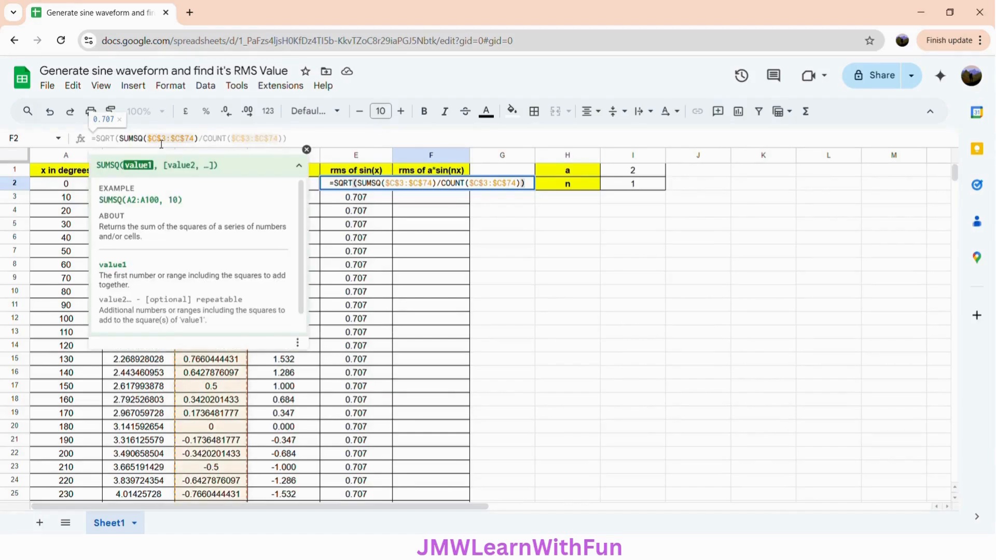
pyautogui.press('BackSpace')
pyautogui.write('D')
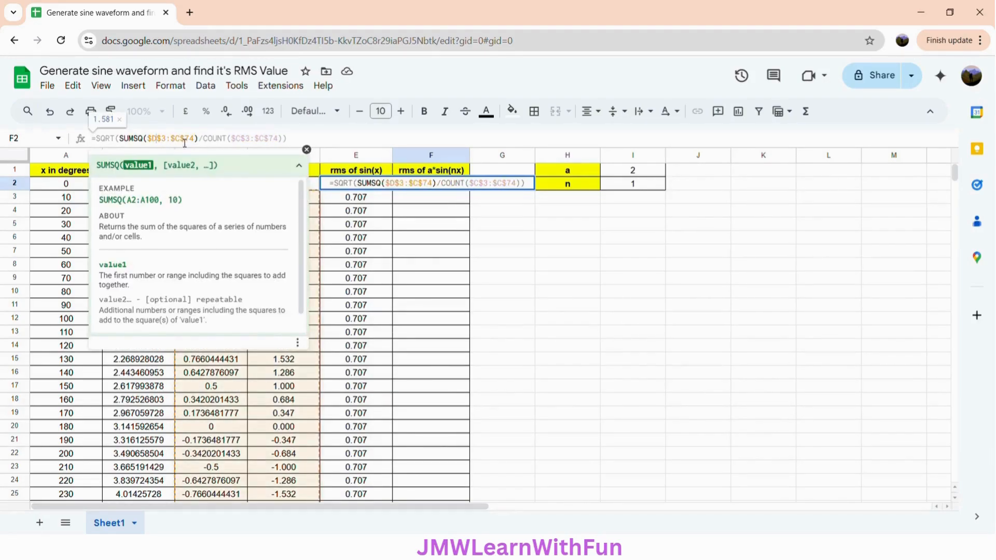
pyautogui.click(185, 143)
pyautogui.press('BackSpace')
pyautogui.write('D')
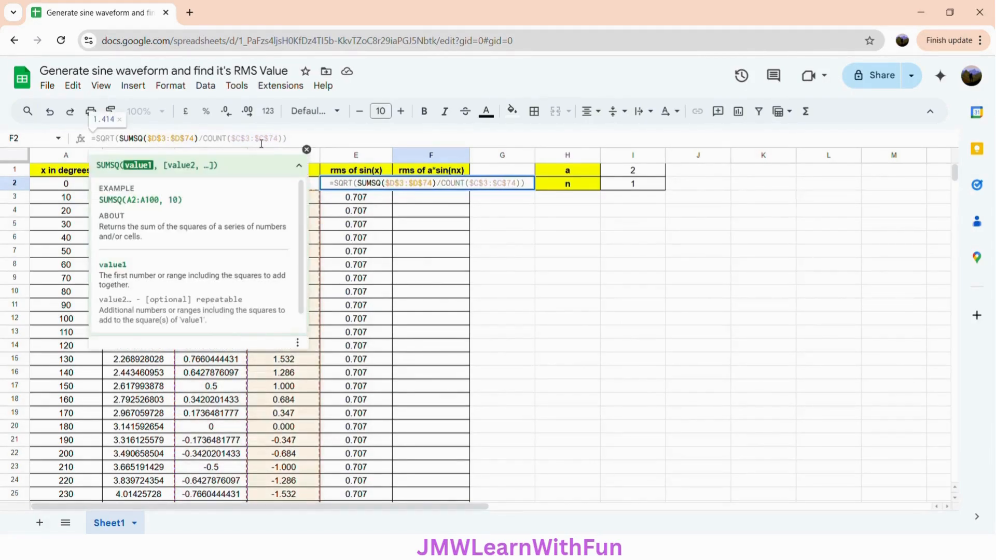
# Change the COUNT range in the F2 formula to $D$3:$D$74 and fill the completed formula down column F
pyautogui.click(246, 144)
pyautogui.press('BackSpace')
pyautogui.write('D')
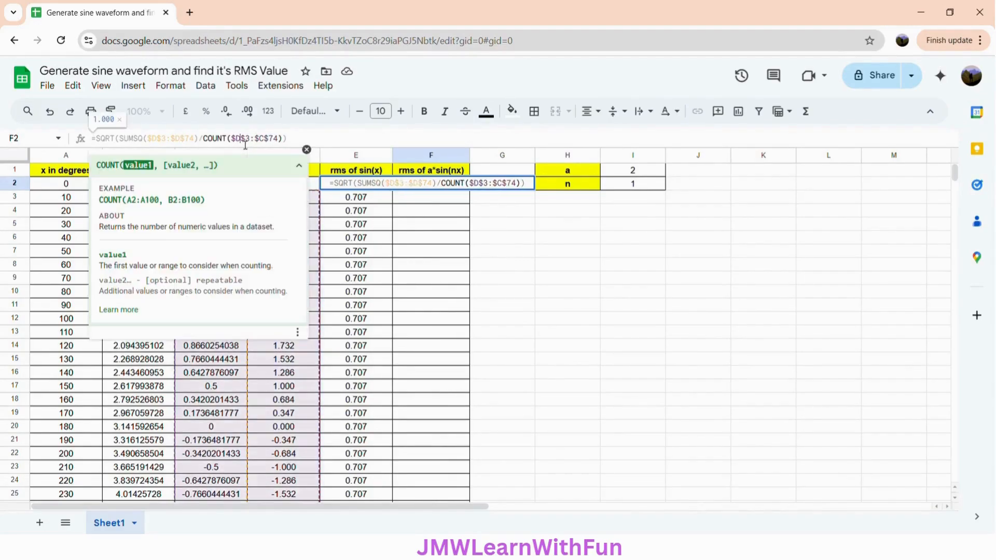
pyautogui.click(268, 144)
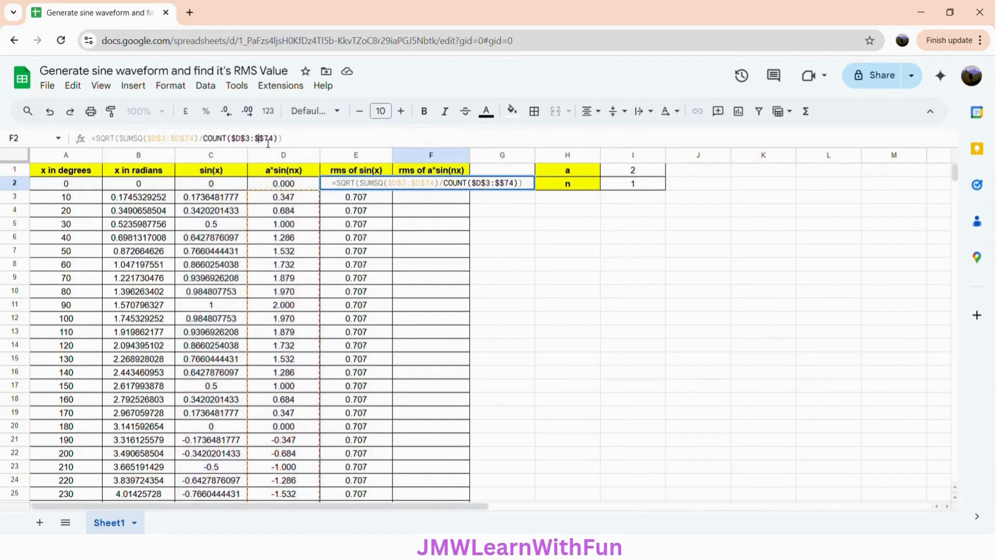
pyautogui.press('BackSpace')
pyautogui.write('D')
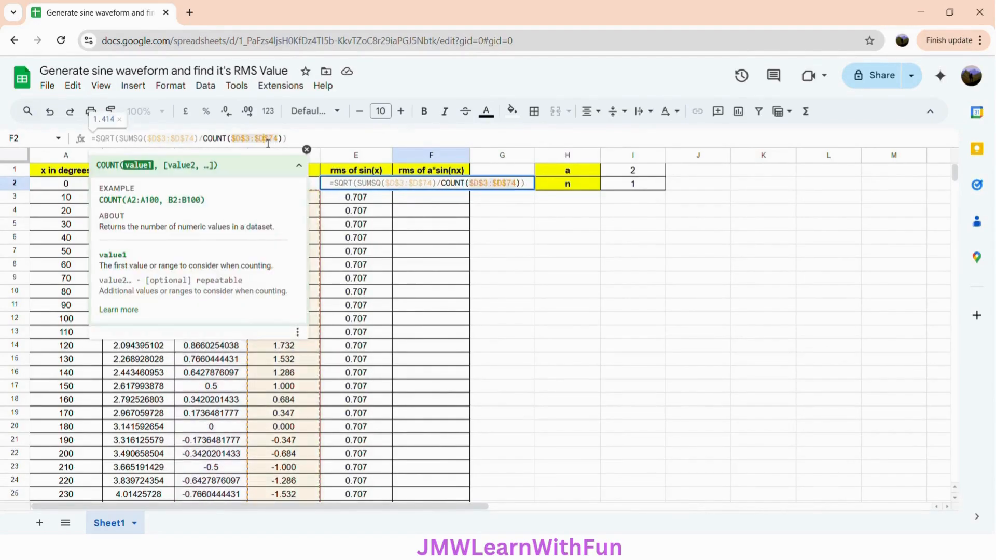
pyautogui.click(310, 141)
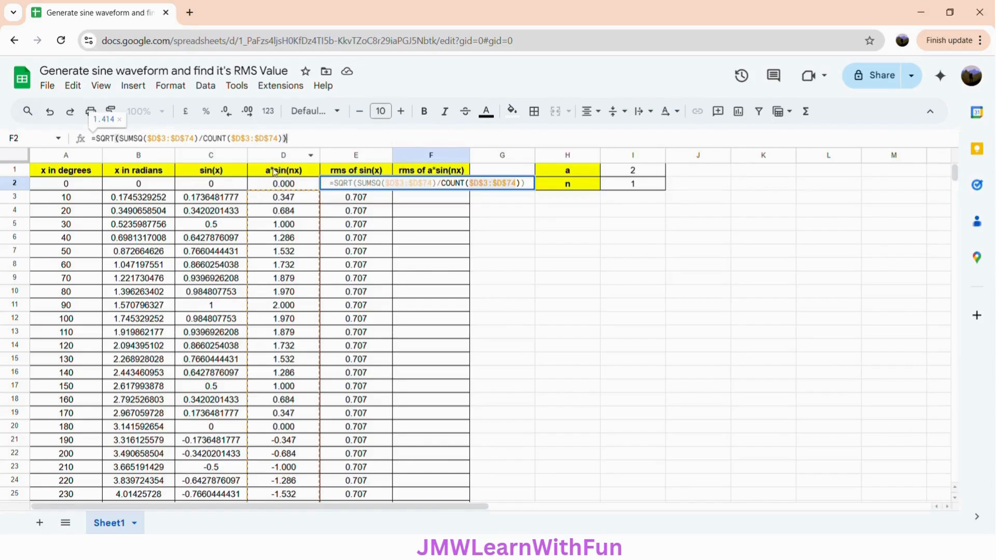
pyautogui.press('Return')
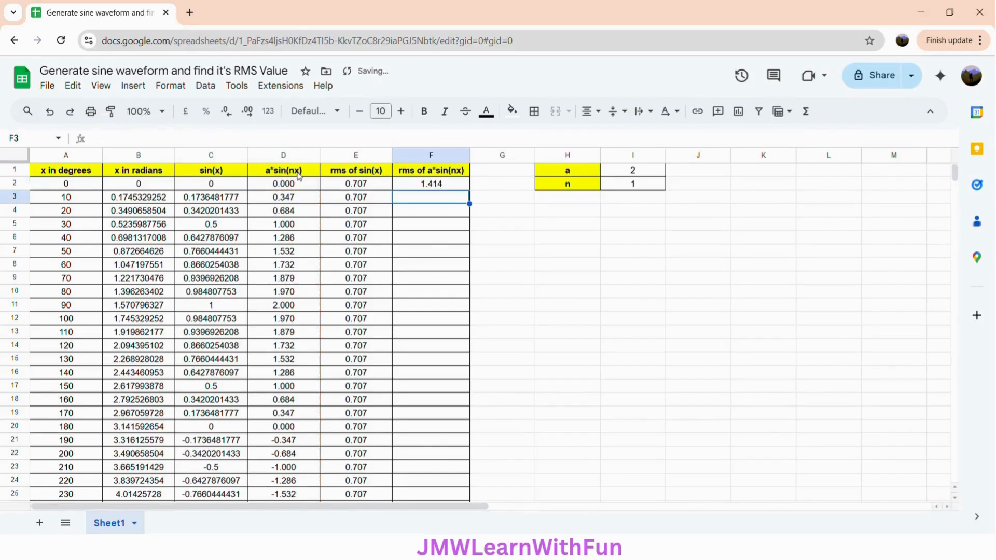
pyautogui.click(466, 185)
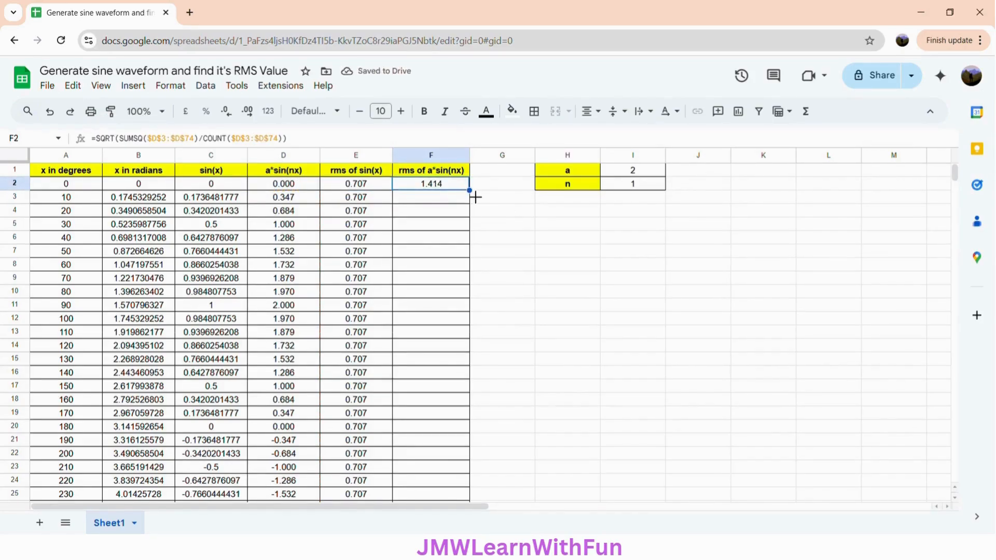
pyautogui.doubleClick(471, 191)
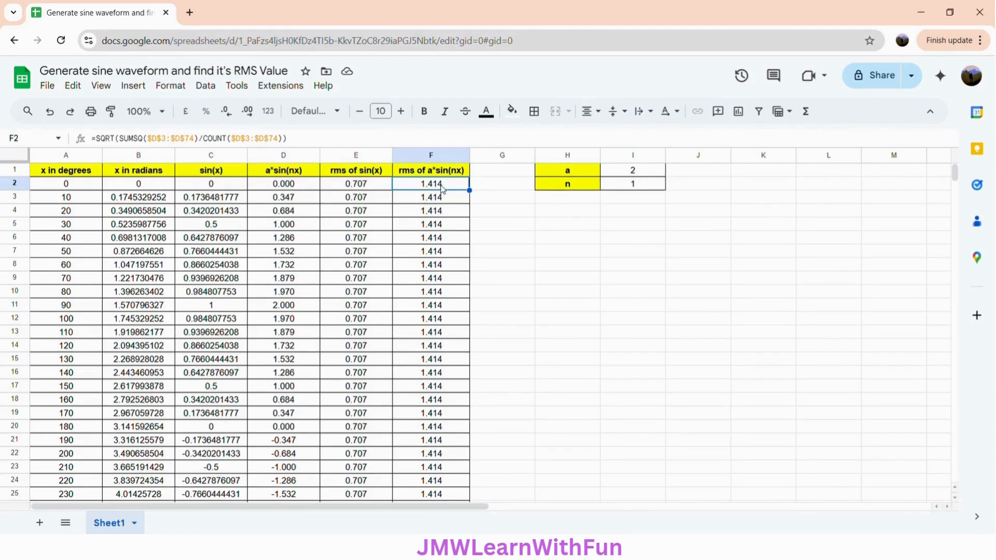
# Try the multiplier n in cell I2 at 0.5, and set it back to 1
pyautogui.click(624, 188)
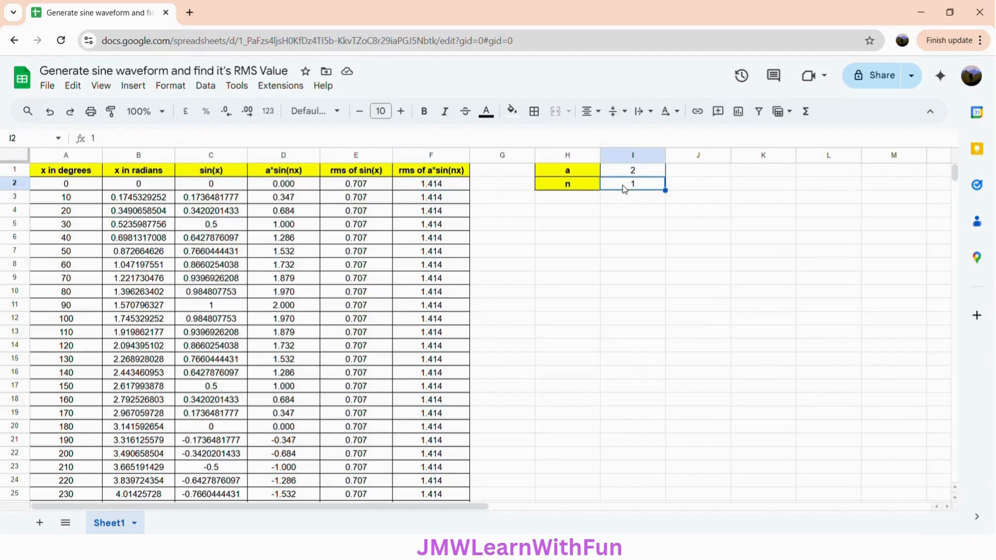
pyautogui.write('0.5')
pyautogui.press('Return')
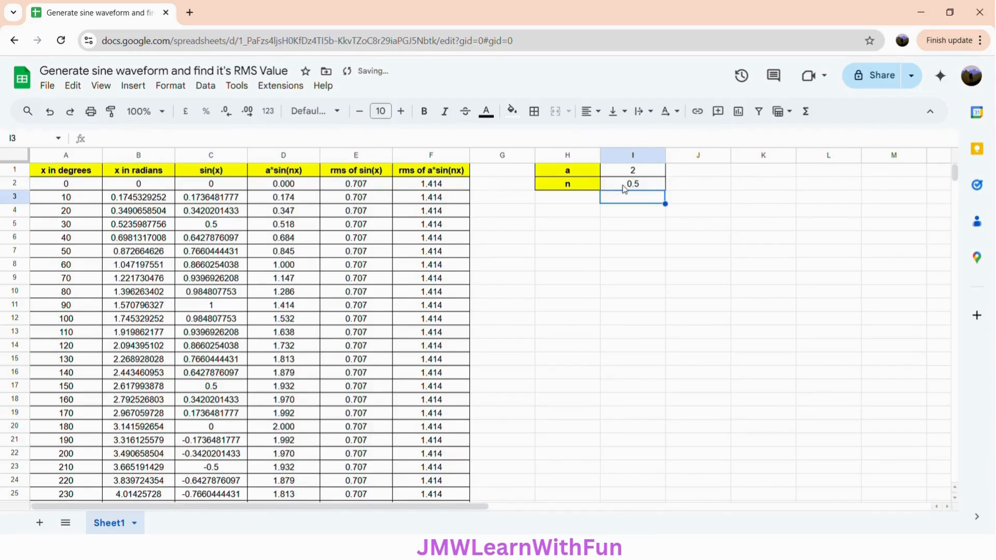
pyautogui.click(624, 188)
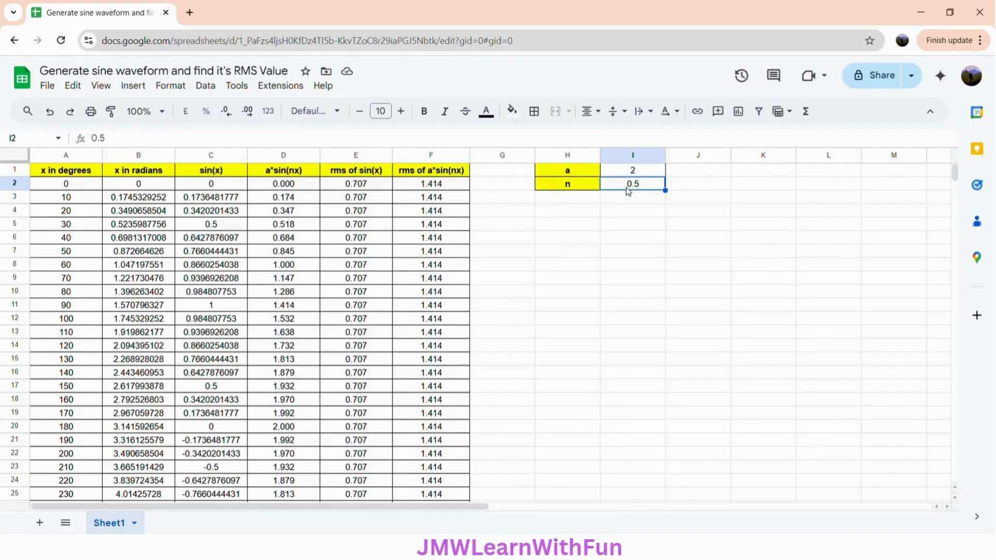
pyautogui.write('1')
pyautogui.press('Return')
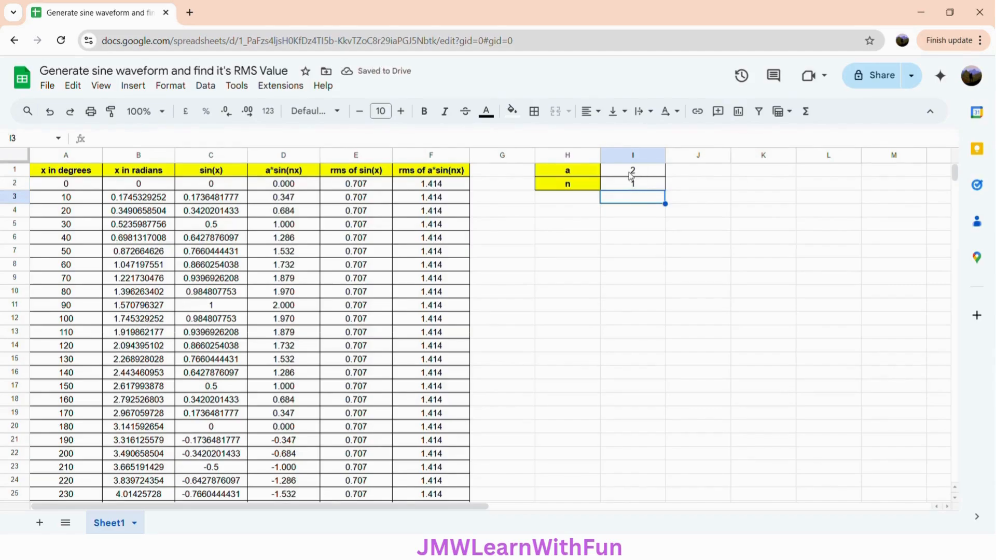
# Set the amplitude a in cell I1 to 1
pyautogui.click(630, 174)
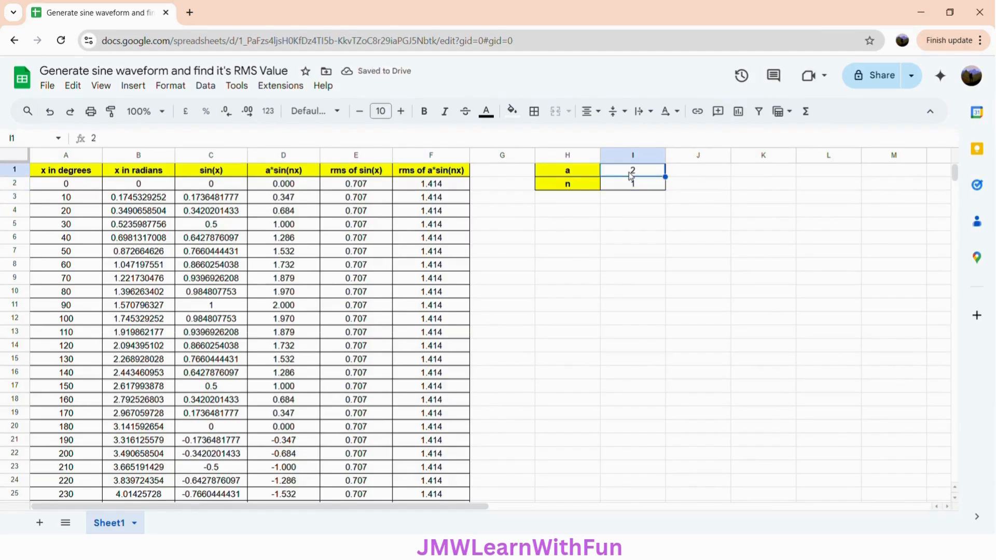
pyautogui.write('1')
pyautogui.press('Return')
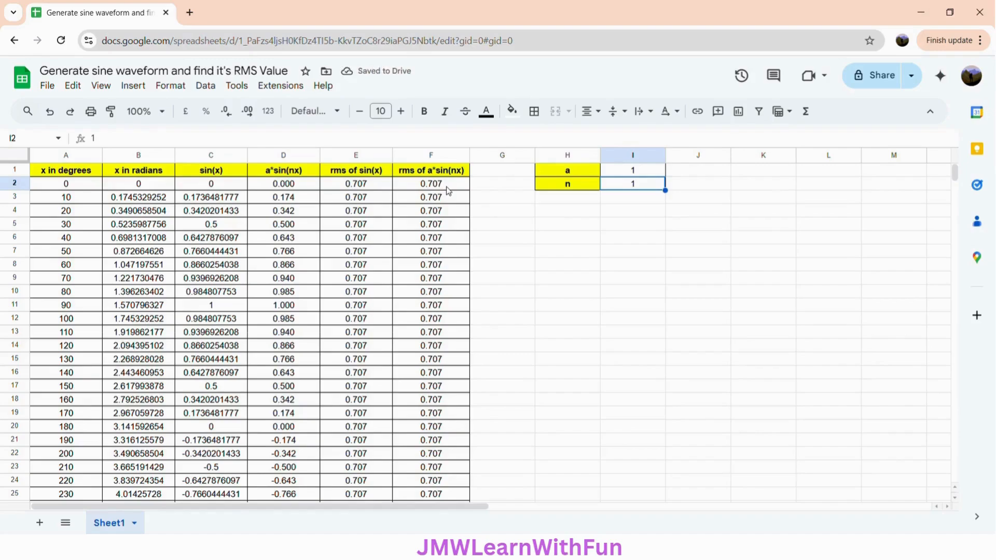
# Set the amplitude a in cell I1 to 2
pyautogui.click(642, 174)
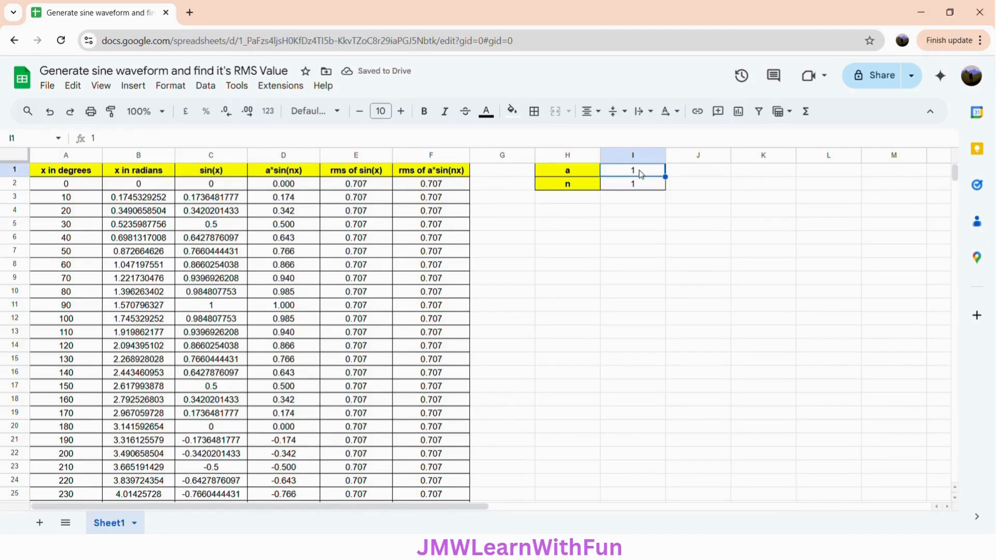
pyautogui.write('2')
pyautogui.press('Return')
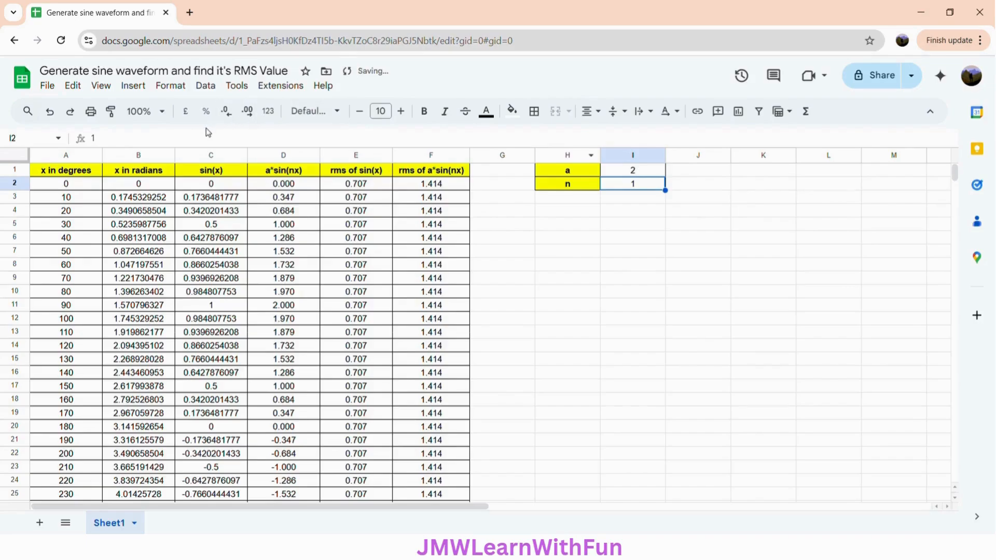
# Insert a line chart of sin(x) and a*sin(nx) from the waveform table and move it over columns D to I
pyautogui.click(144, 175)
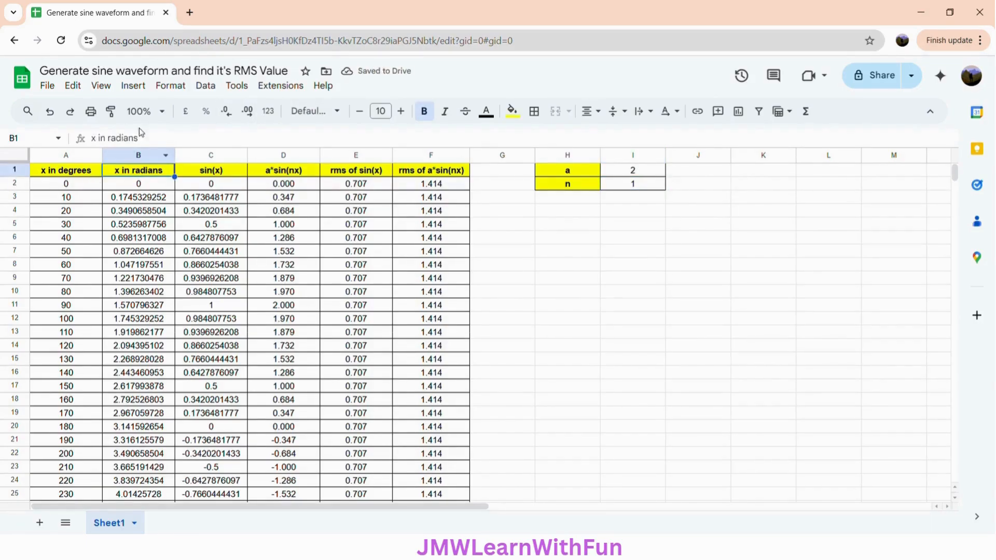
pyautogui.click(134, 86)
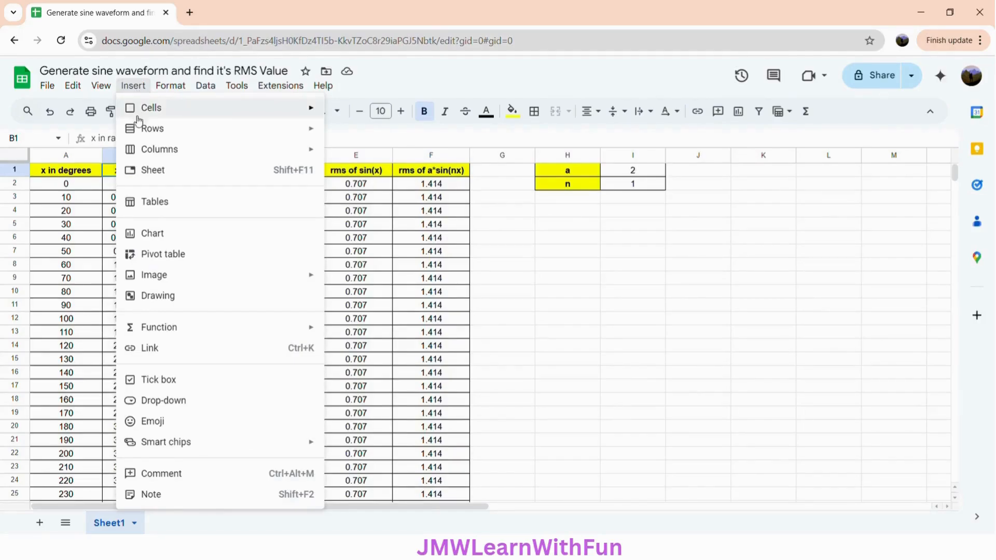
pyautogui.click(155, 232)
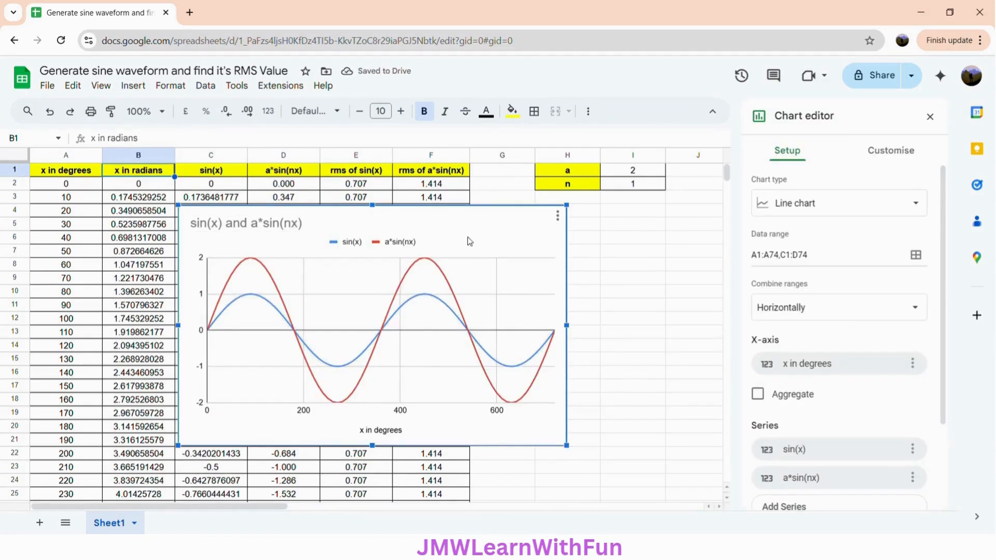
pyautogui.click(457, 222)
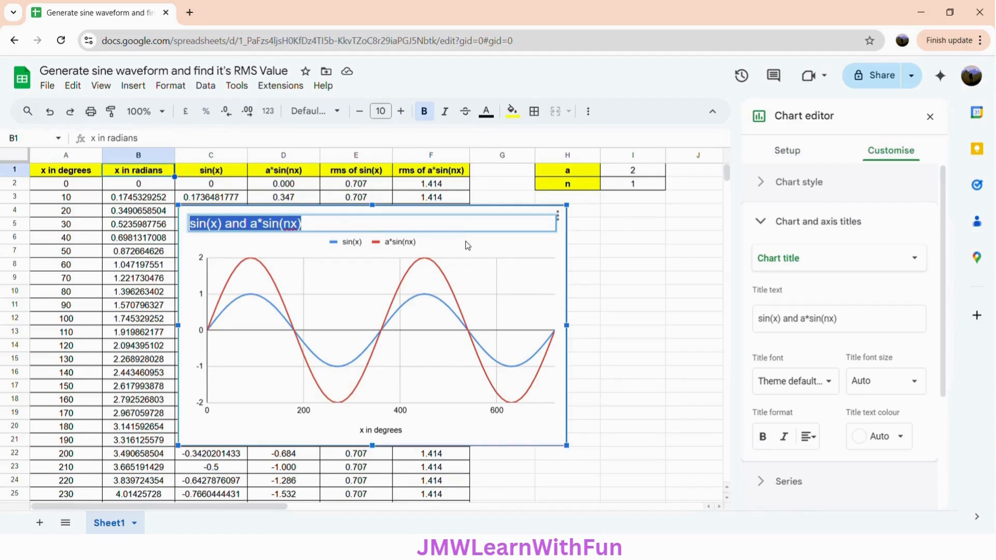
pyautogui.moveTo(467, 246); pyautogui.dragTo(547, 240)
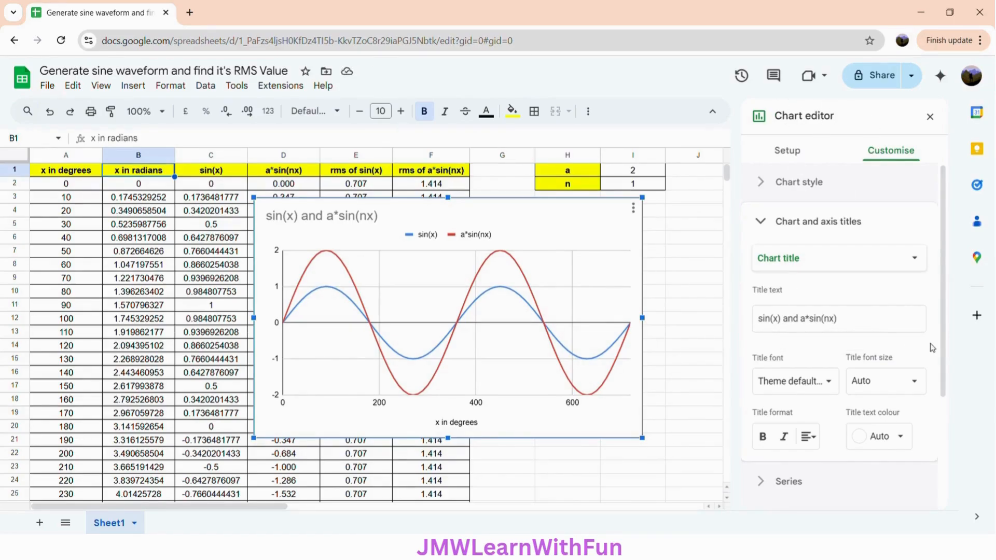
# Change the chart's X-axis data range to column B, x in radians
pyautogui.click(784, 154)
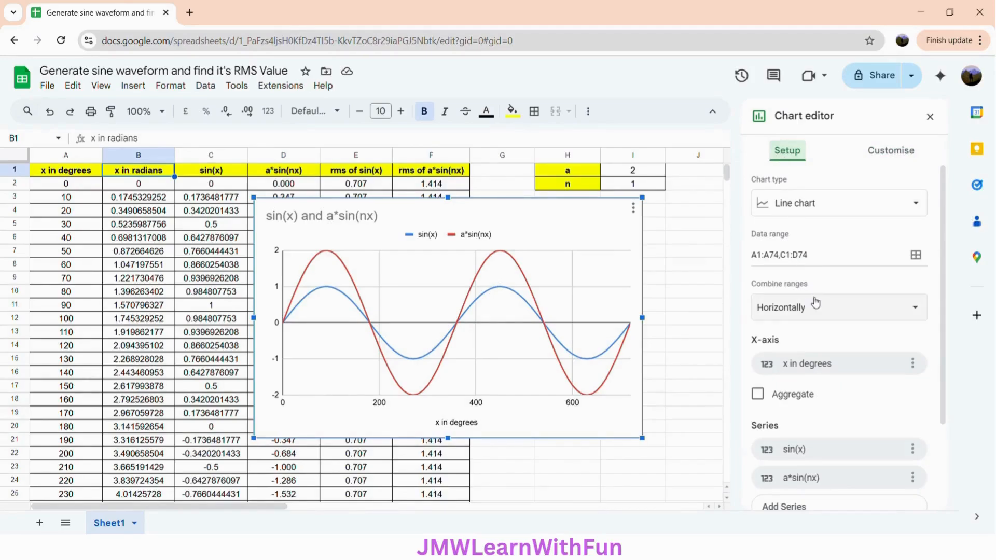
pyautogui.moveTo(941, 328); pyautogui.dragTo(940, 402)
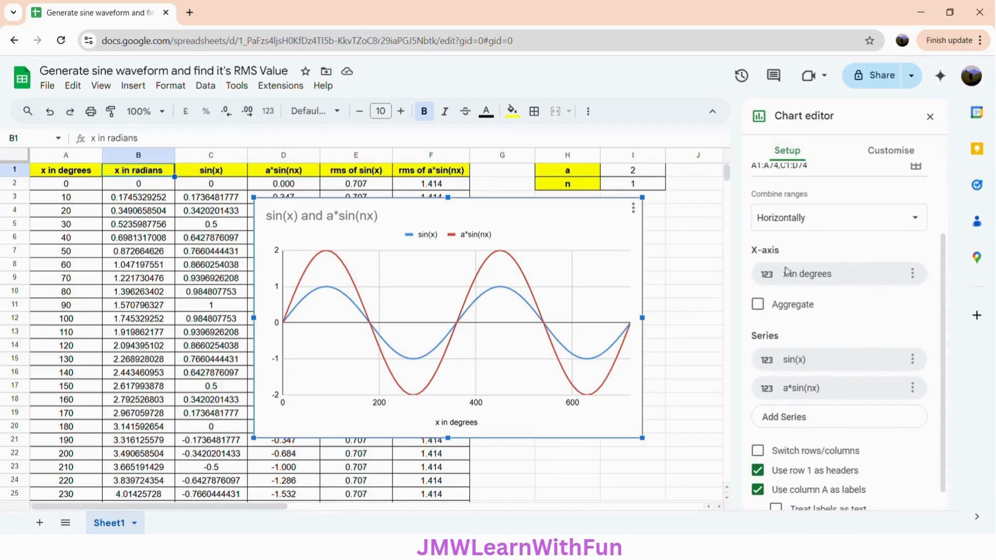
pyautogui.click(824, 275)
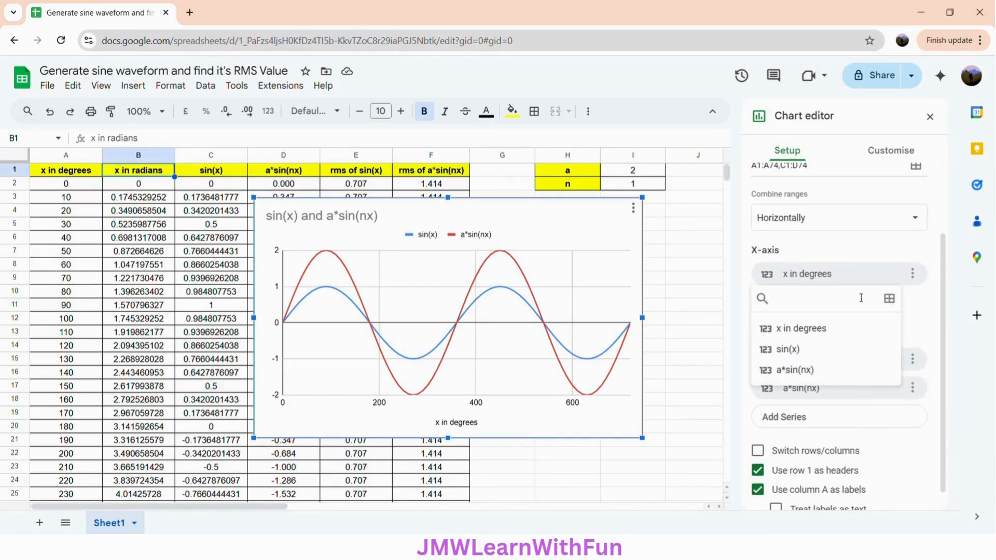
pyautogui.click(890, 299)
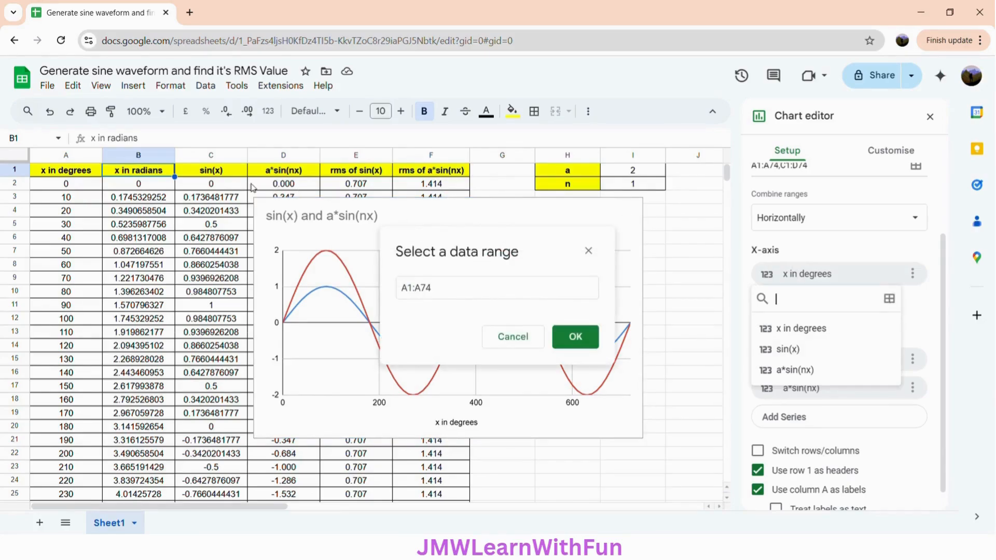
pyautogui.click(137, 155)
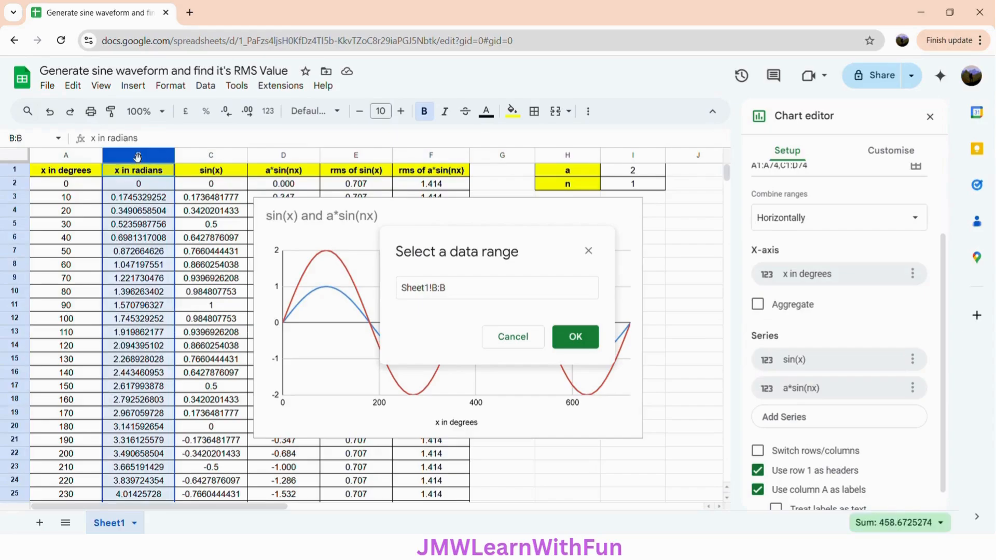
pyautogui.click(575, 337)
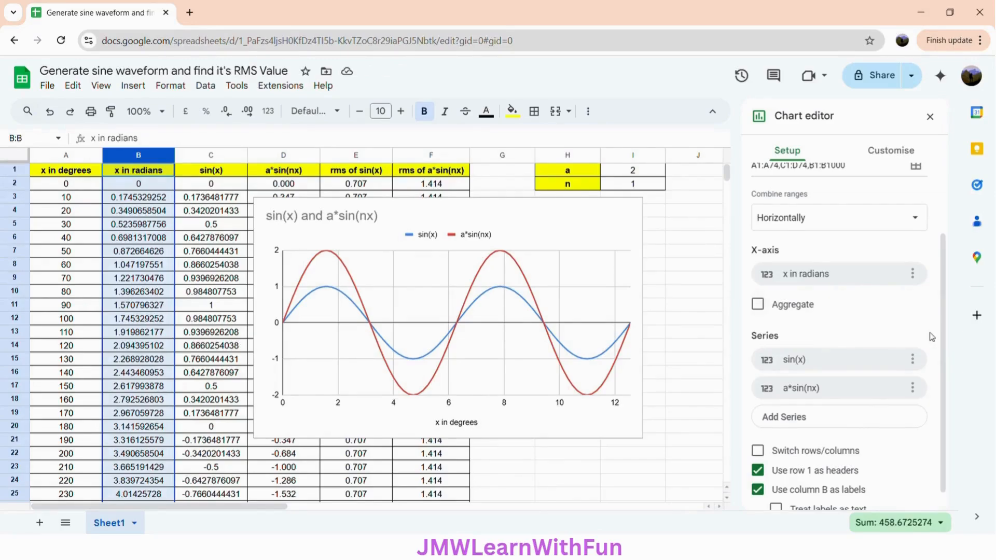
# Change the chart's horizontal axis title to "x in radians"
pyautogui.moveTo(944, 325); pyautogui.dragTo(941, 360)
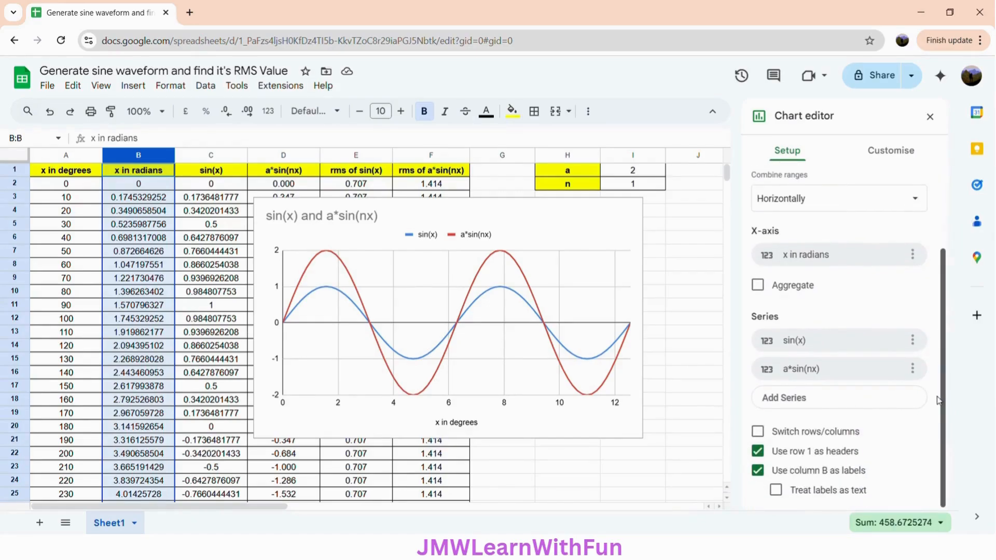
pyautogui.moveTo(939, 401); pyautogui.dragTo(936, 364)
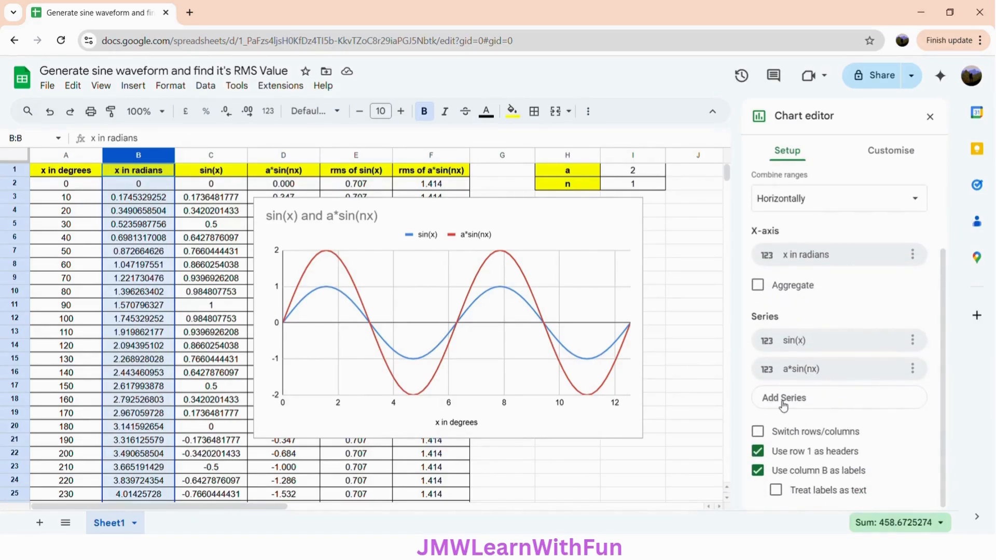
pyautogui.click(462, 426)
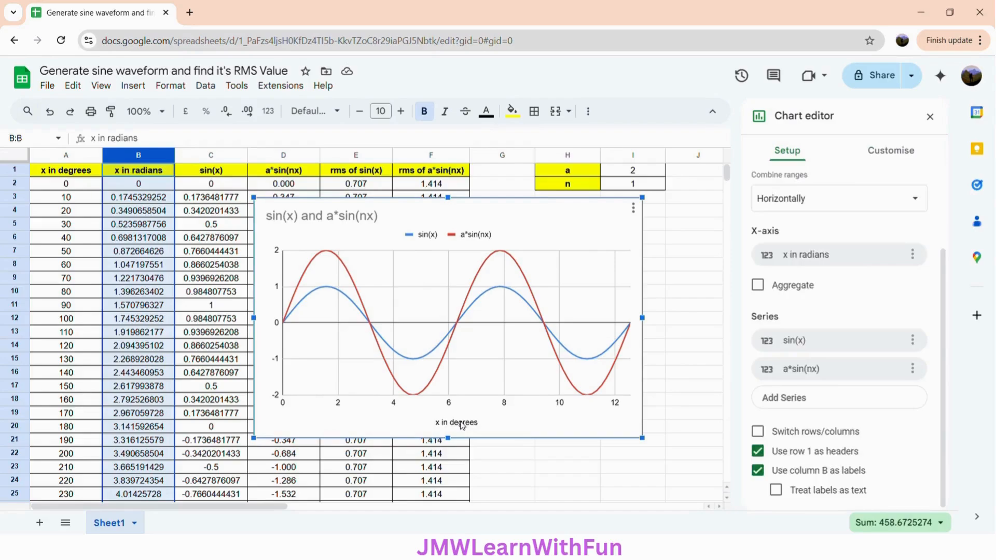
pyautogui.click(462, 425)
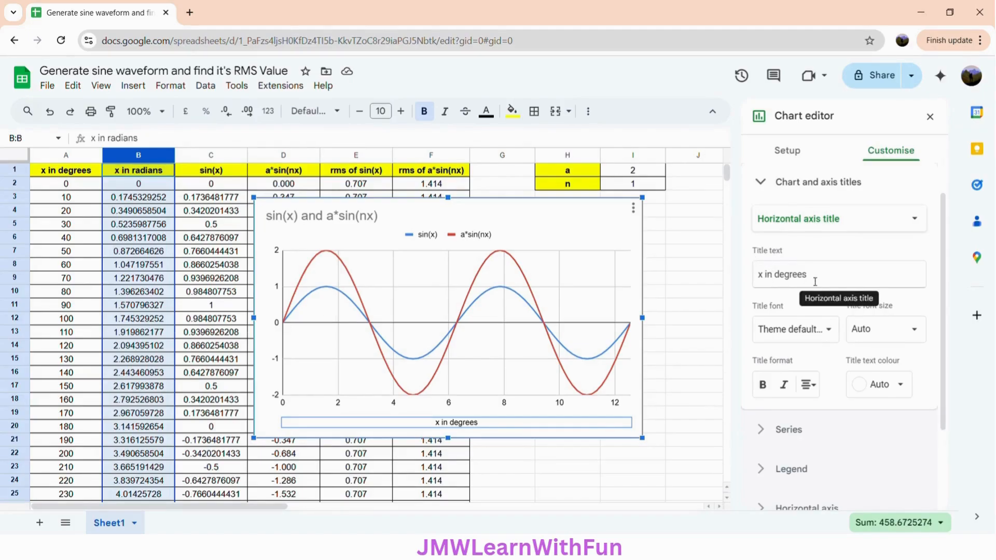
pyautogui.doubleClick(780, 276)
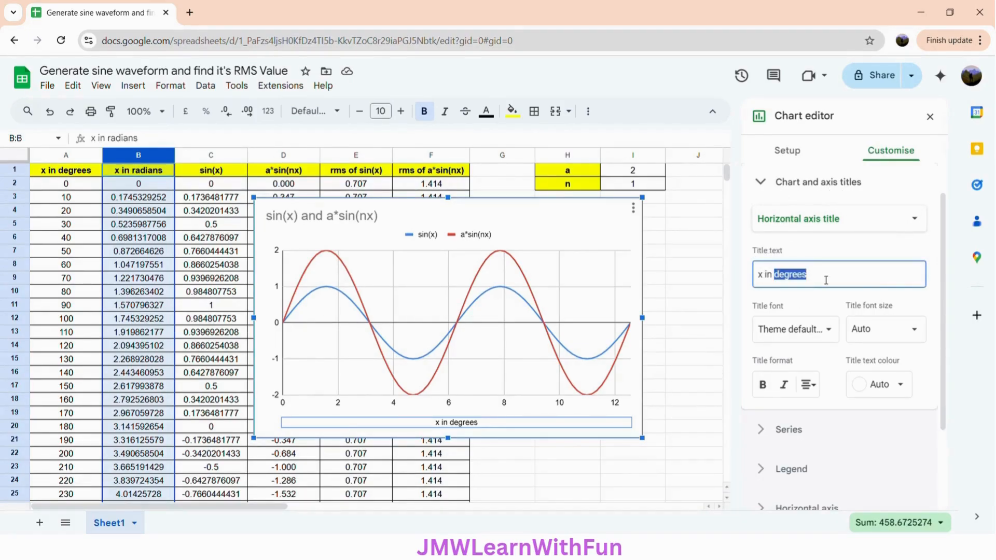
pyautogui.write('radian')
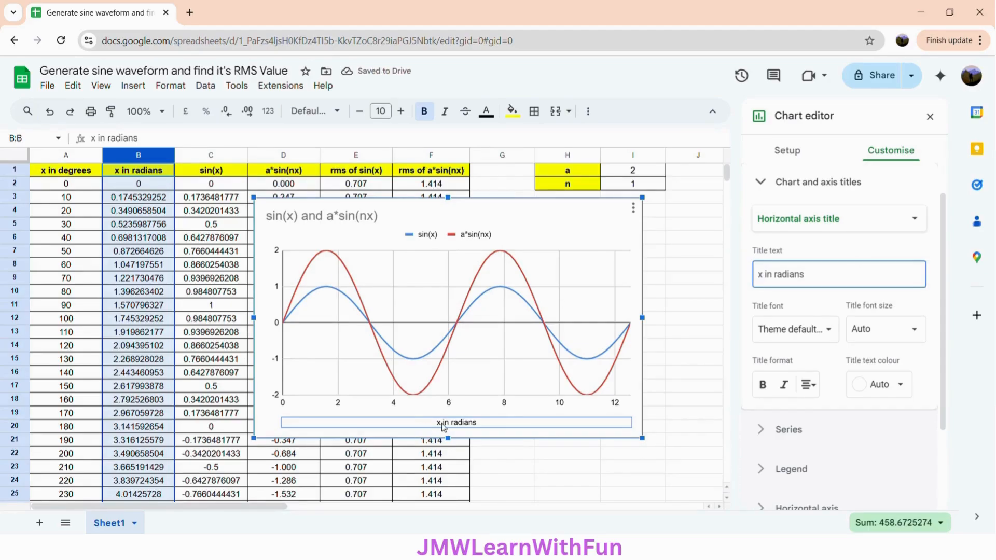
# Add column E, rms of sin(x), to the chart as a new series
pyautogui.click(798, 156)
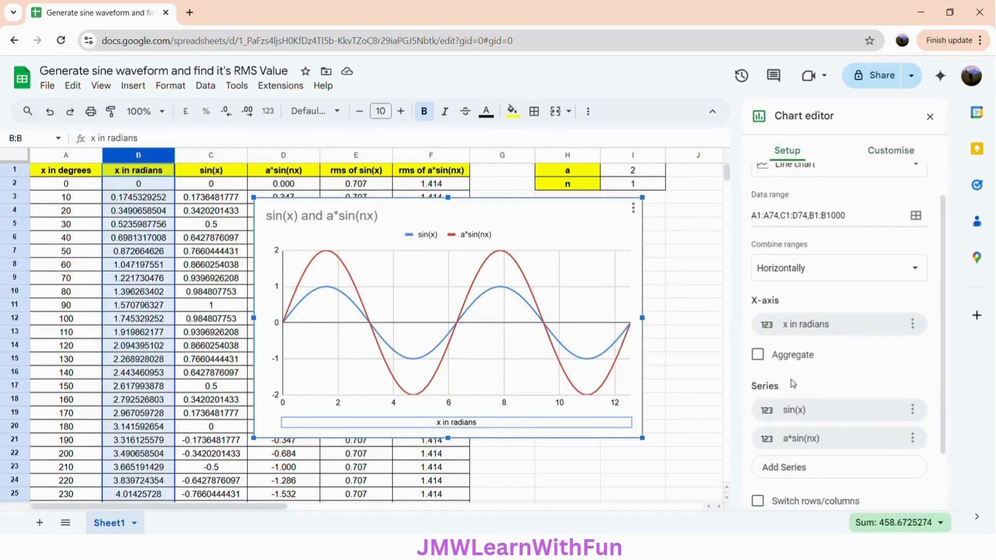
pyautogui.scroll(-2, 764, 393)
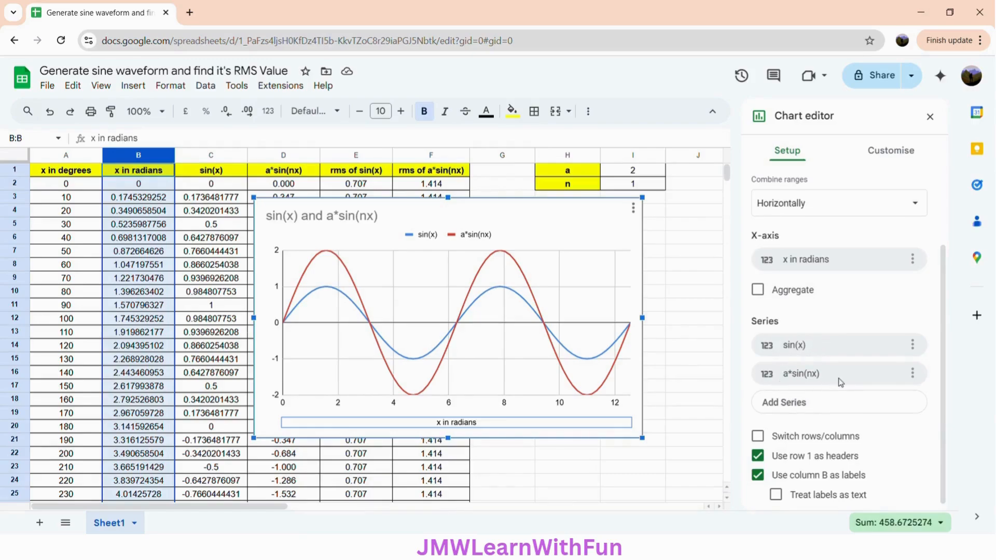
pyautogui.click(798, 406)
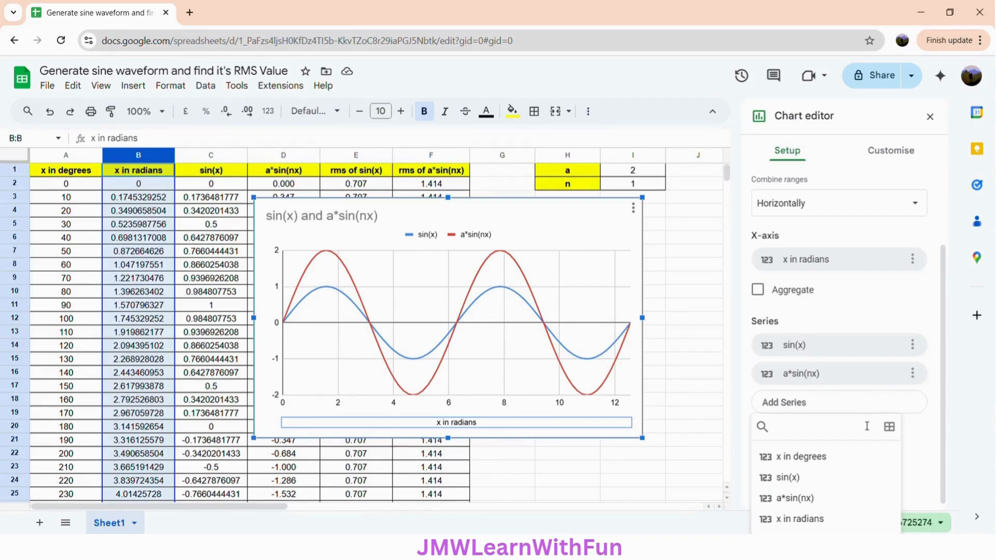
pyautogui.click(896, 429)
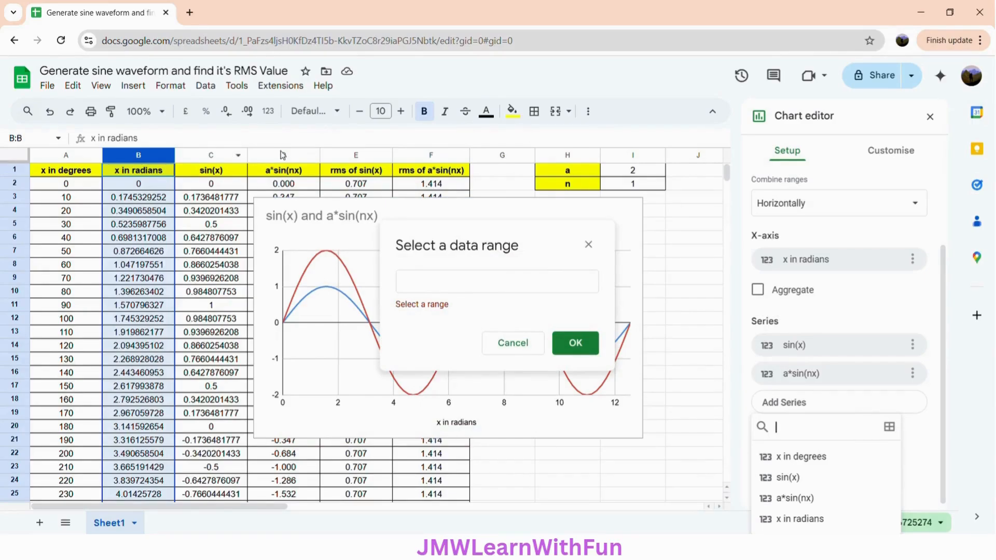
pyautogui.click(354, 156)
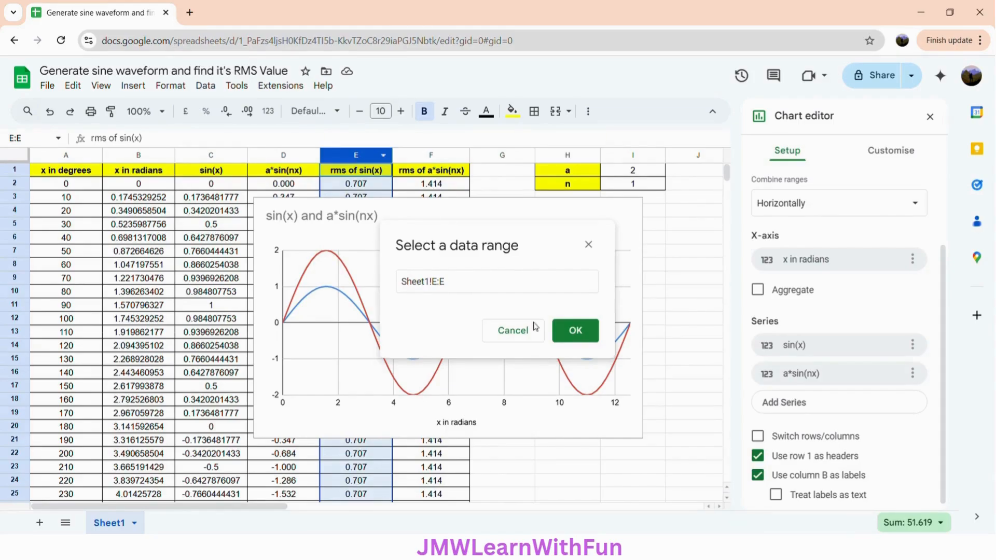
pyautogui.click(576, 331)
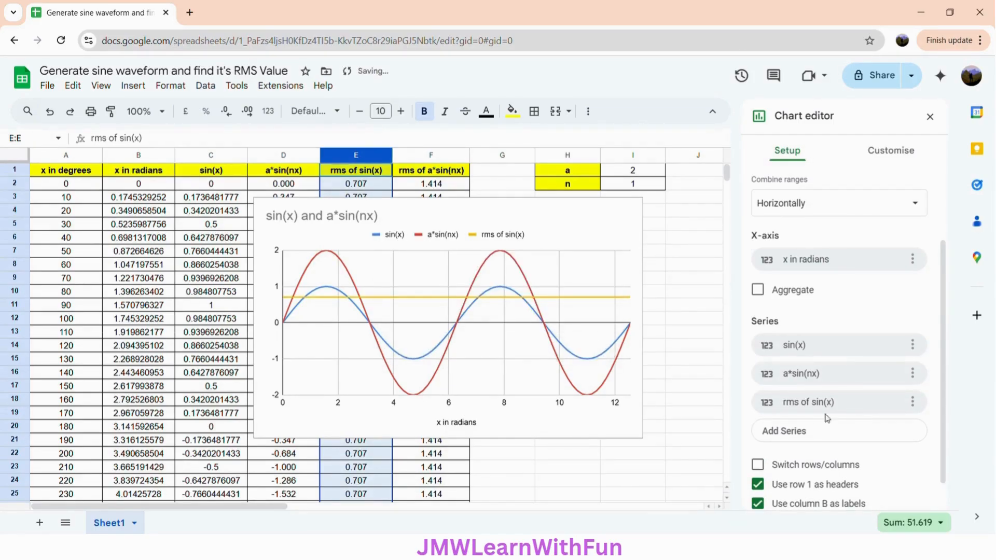
# Add column F, rms of a*sin(nx), to the chart as another series
pyautogui.click(797, 431)
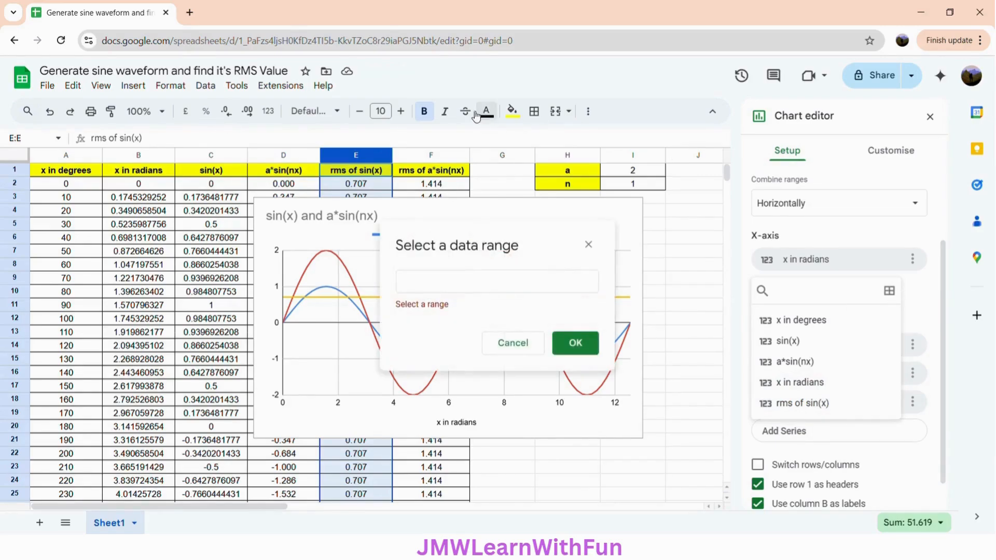
pyautogui.click(429, 156)
pyautogui.click(575, 331)
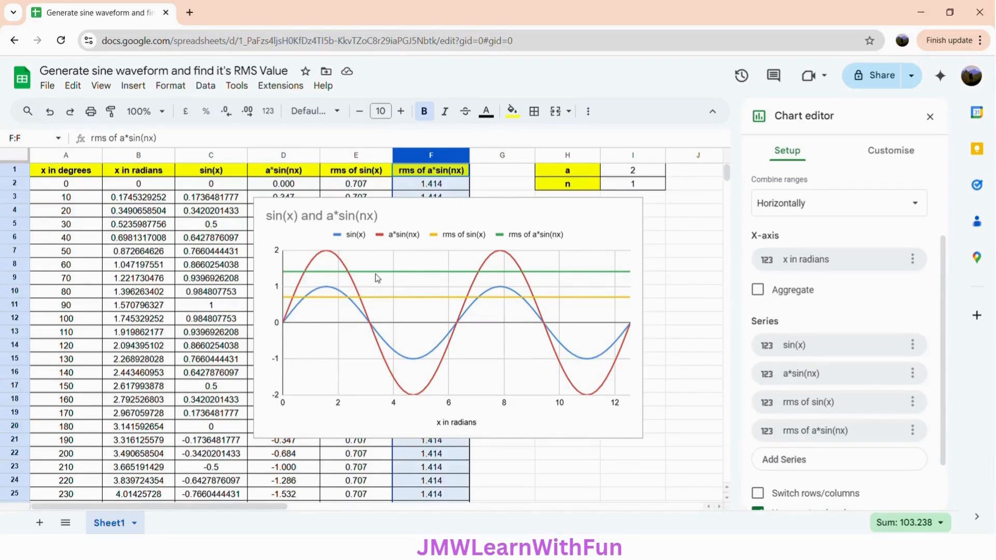
# Set the line dash type of the rms of a*sin(nx) series to the short-dashed style
pyautogui.click(375, 272)
pyautogui.click(373, 271)
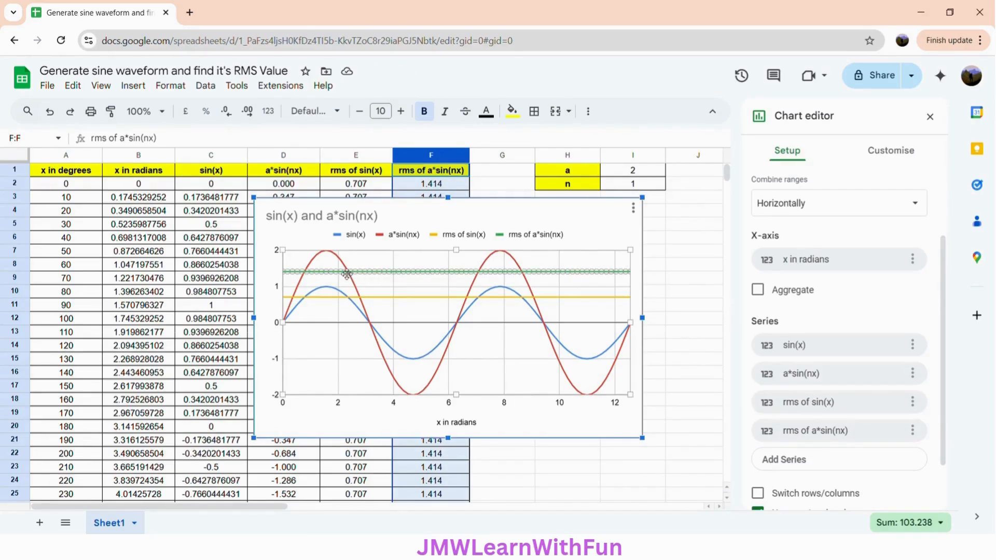
pyautogui.click(890, 159)
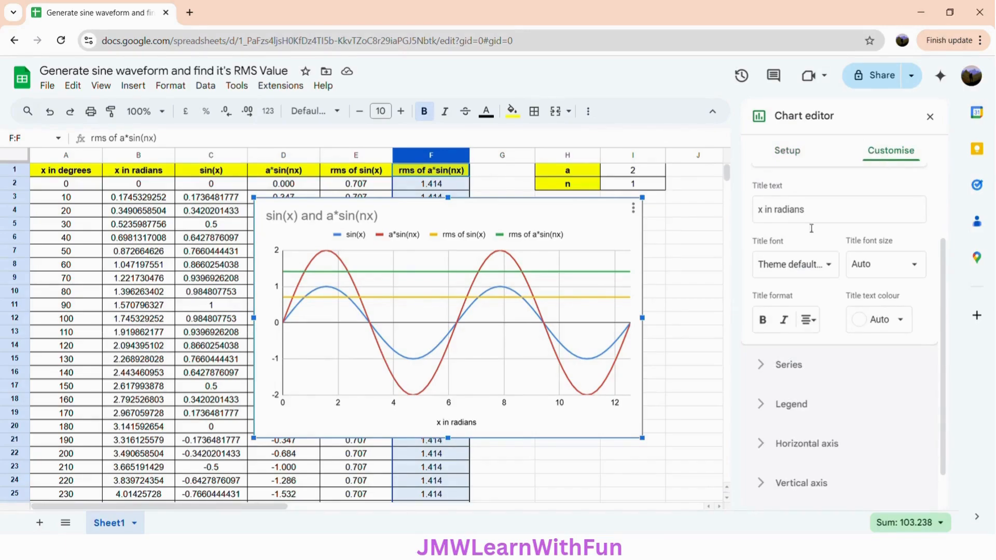
pyautogui.click(784, 363)
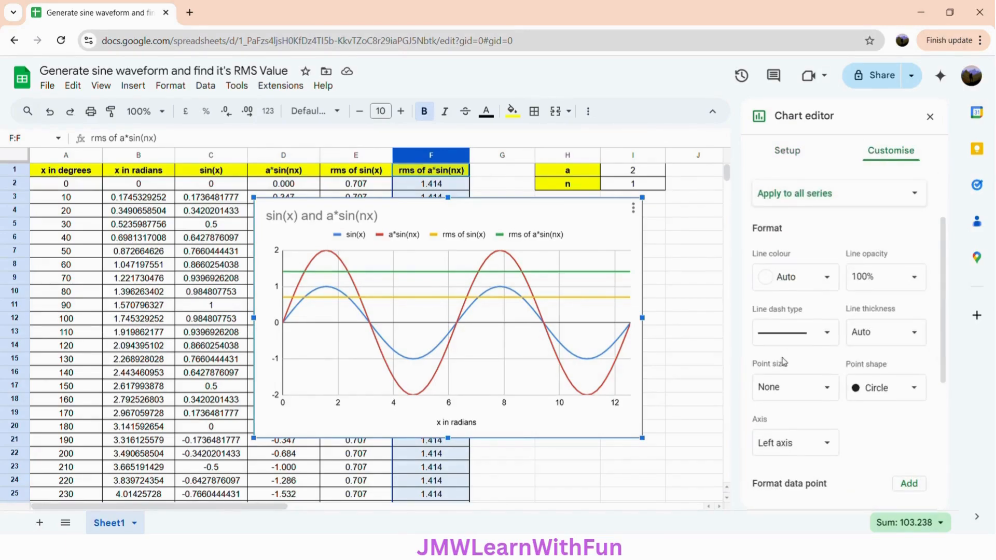
pyautogui.click(415, 278)
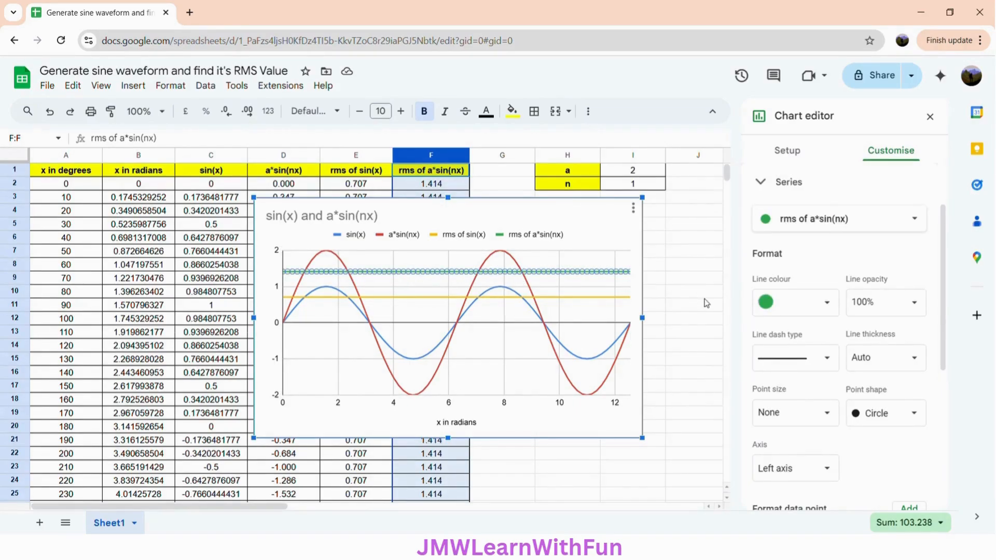
pyautogui.click(783, 364)
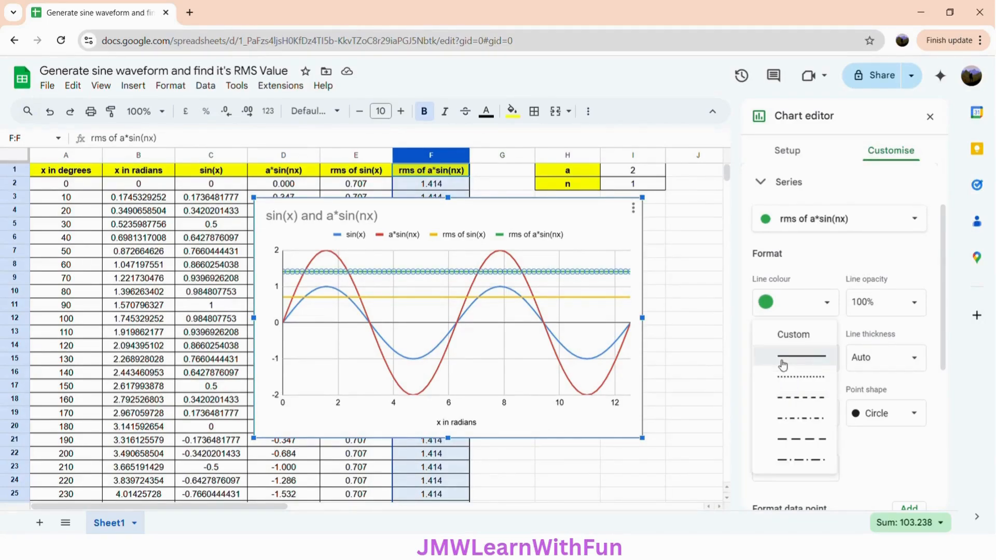
pyautogui.click(791, 399)
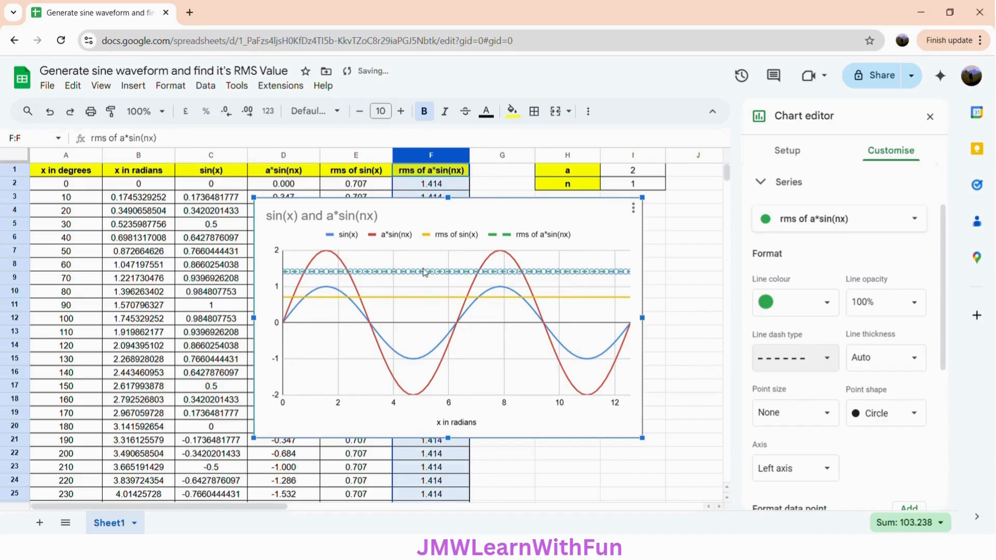
# Set the line dash type of the rms of sin(x) series to the short-dashed style and close the chart editor
pyautogui.click(407, 298)
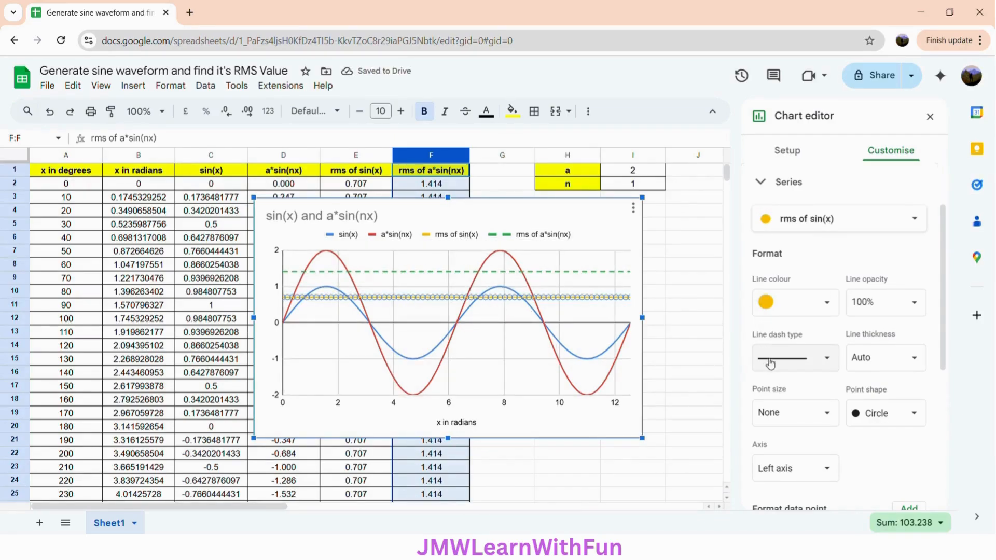
pyautogui.click(793, 363)
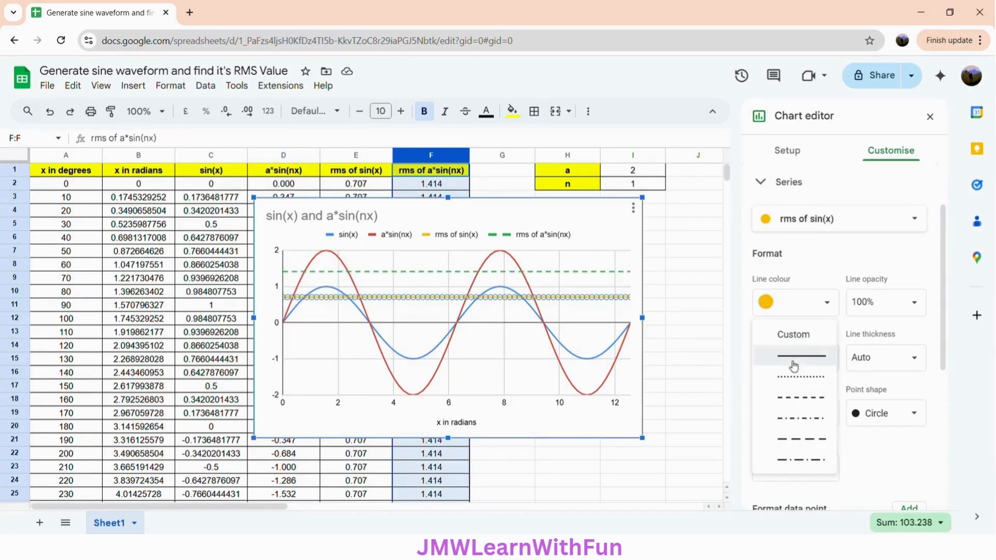
pyautogui.click(790, 399)
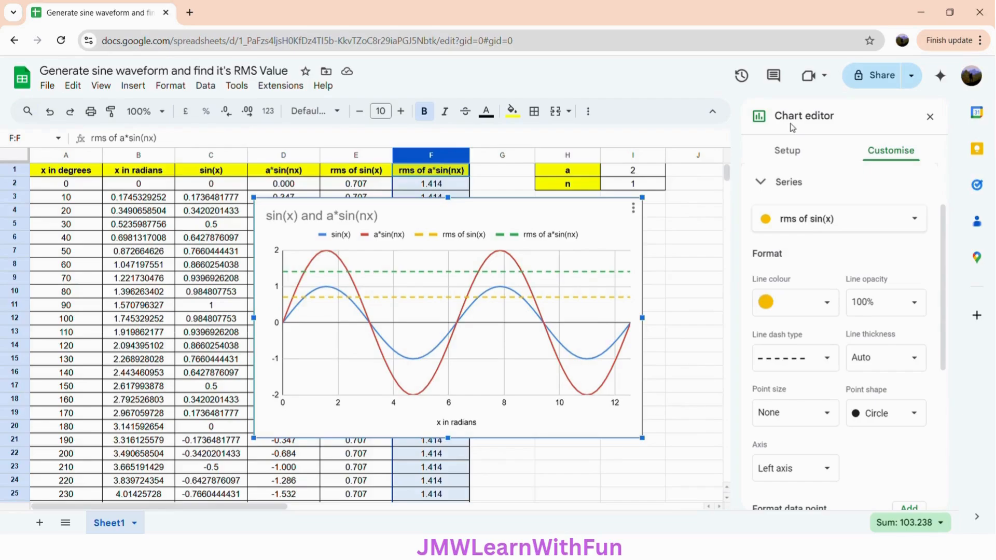
pyautogui.click(929, 119)
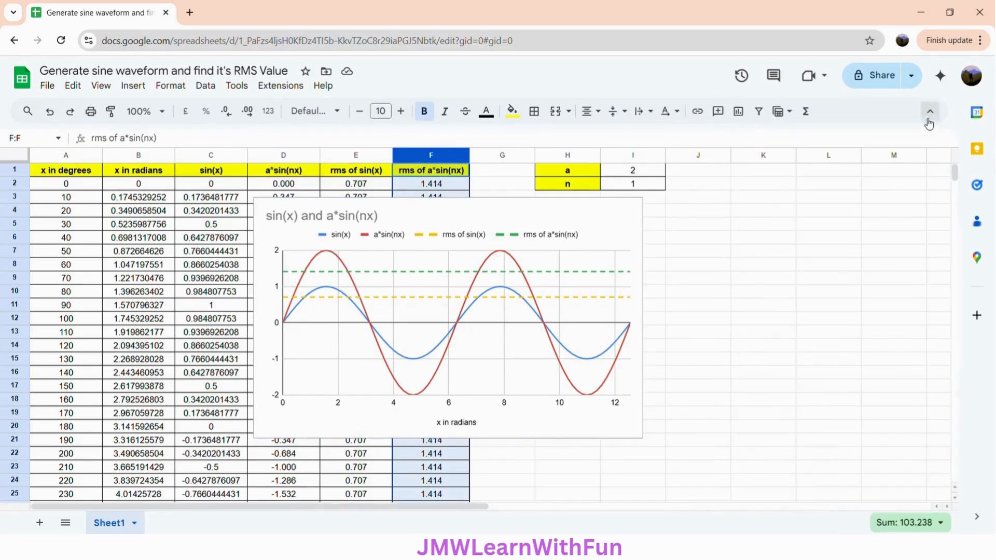
# Move the chart below the a and n cells and shrink it to span about columns H to L, rows 6 to 20
pyautogui.click(392, 212)
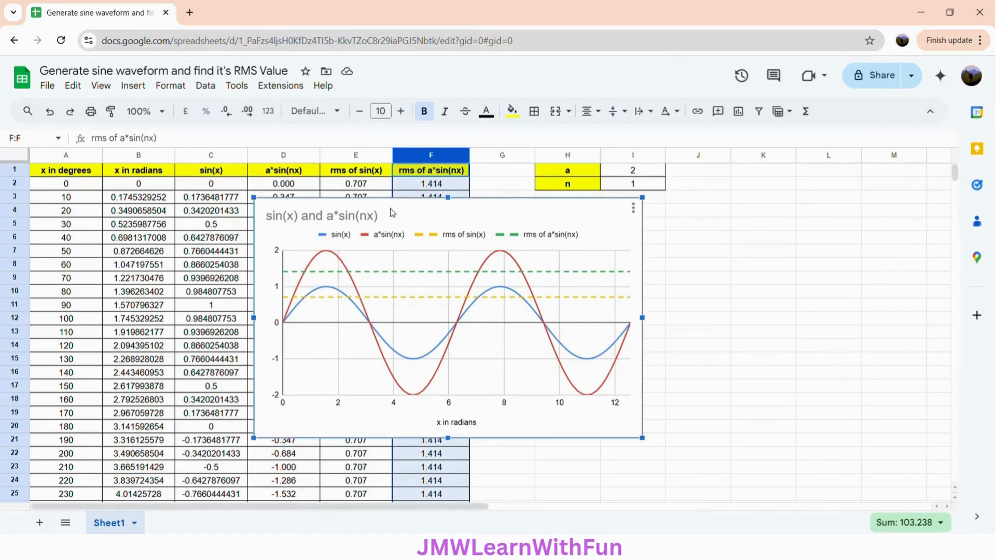
pyautogui.moveTo(392, 213); pyautogui.dragTo(619, 223)
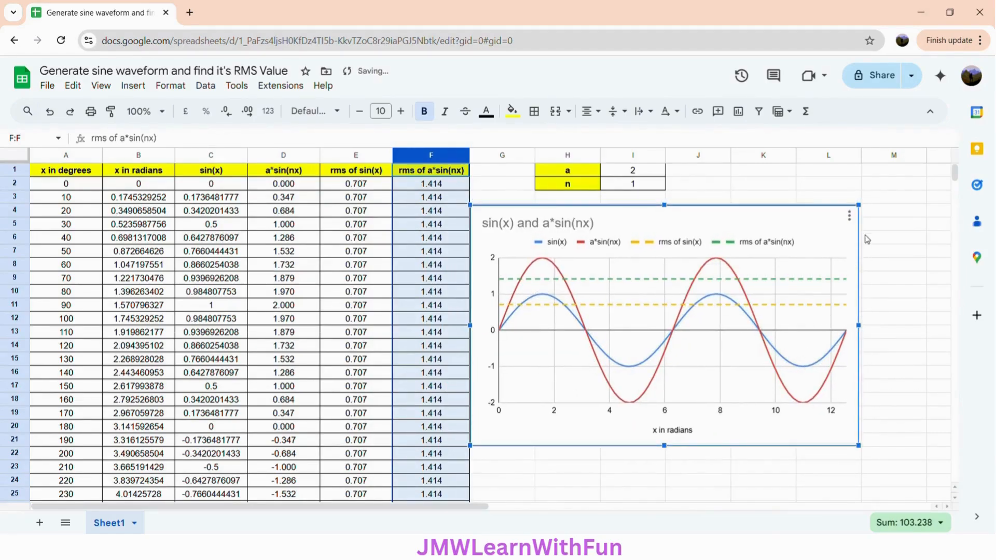
pyautogui.moveTo(858, 206); pyautogui.dragTo(797, 242)
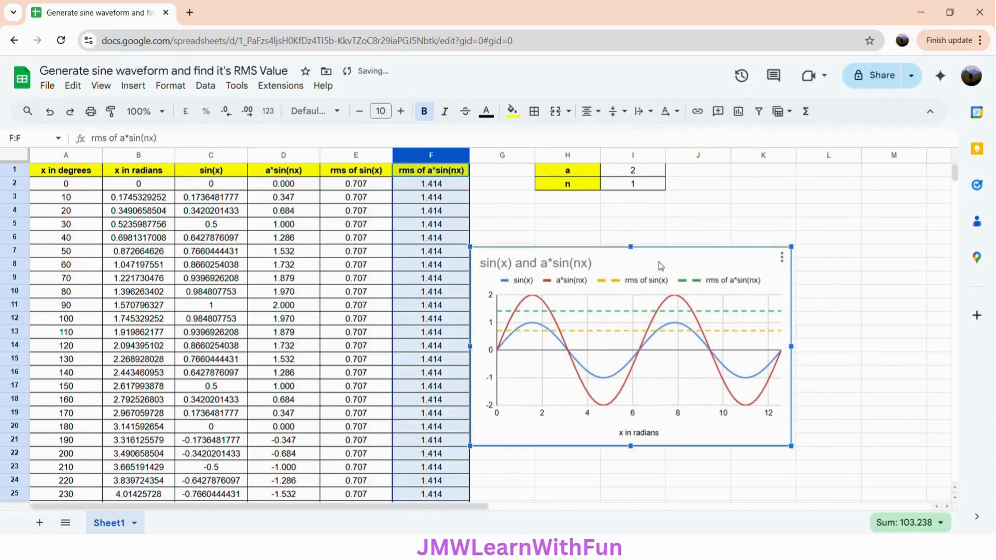
pyautogui.moveTo(669, 264); pyautogui.dragTo(737, 254)
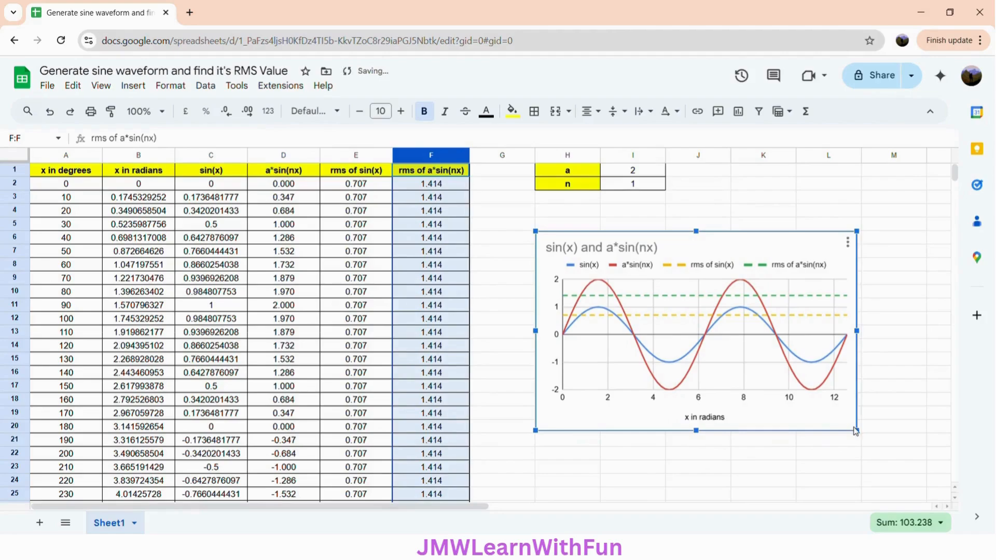
pyautogui.moveTo(860, 434); pyautogui.dragTo(863, 437)
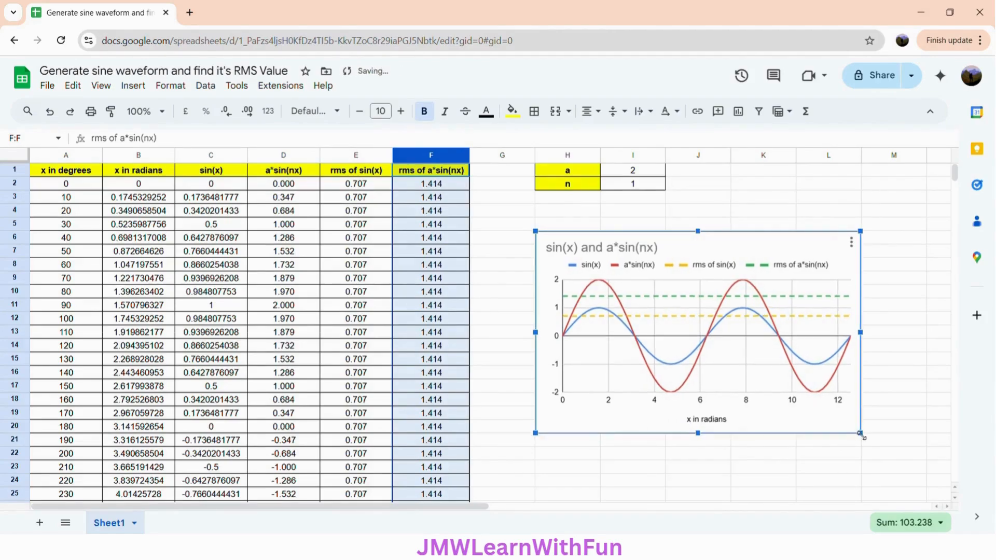
# Set n in cell I2 to 2 for the a*sin(nx) waveform
pyautogui.click(620, 188)
pyautogui.write('2')
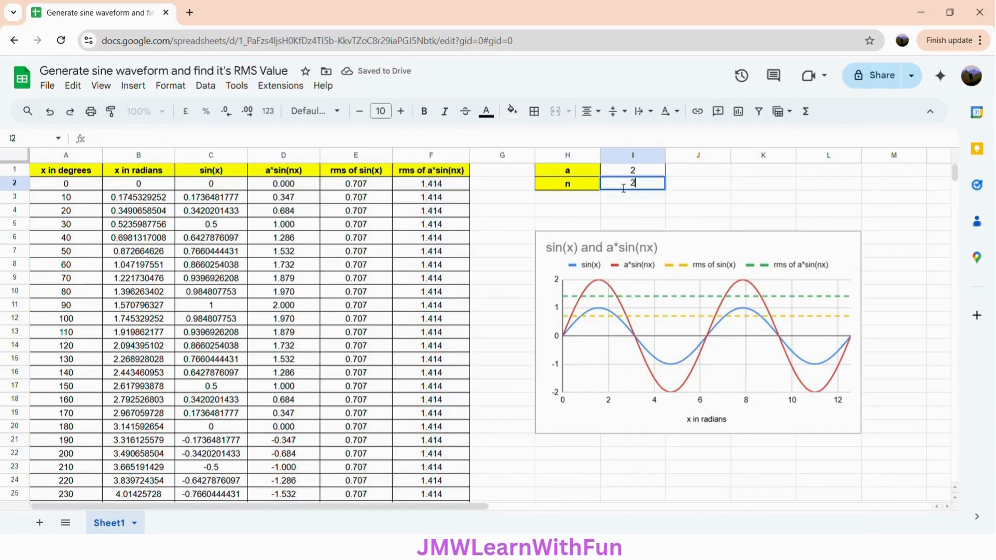
pyautogui.press('Return')
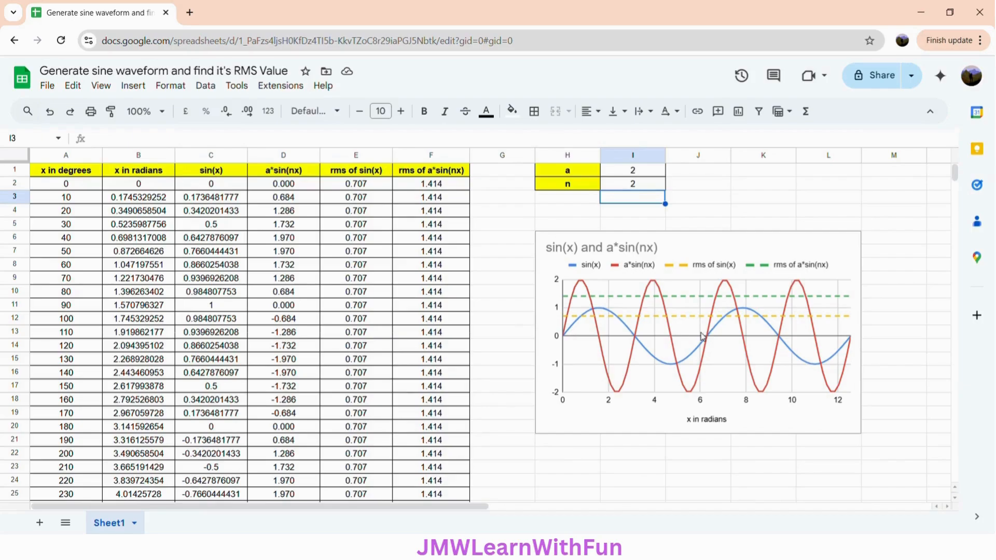
# Change the value of n in cell I2 to 0.5
pyautogui.click(640, 187)
pyautogui.write('0')
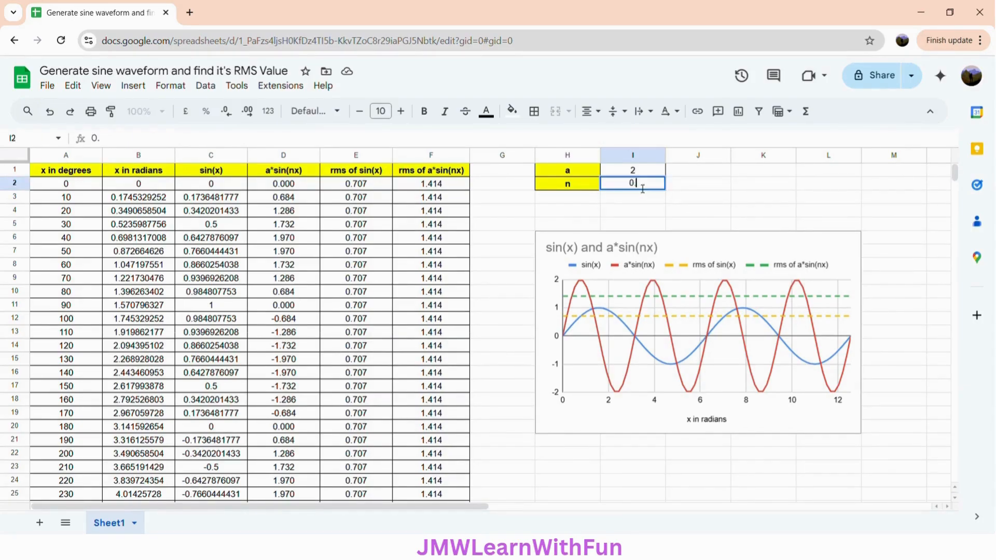
pyautogui.write('.5')
pyautogui.press('Return')
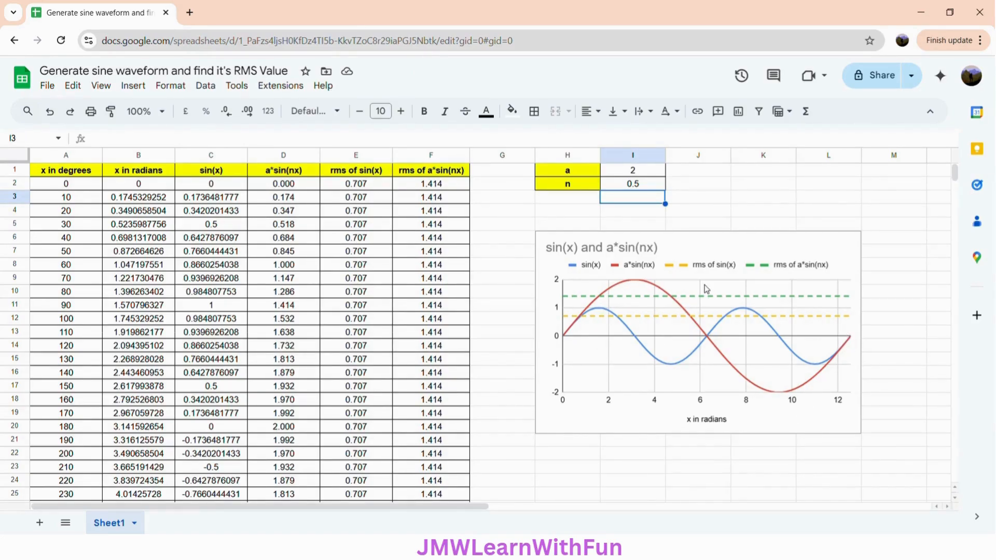
# Set the value of n in cell I2 back to 2
pyautogui.click(646, 188)
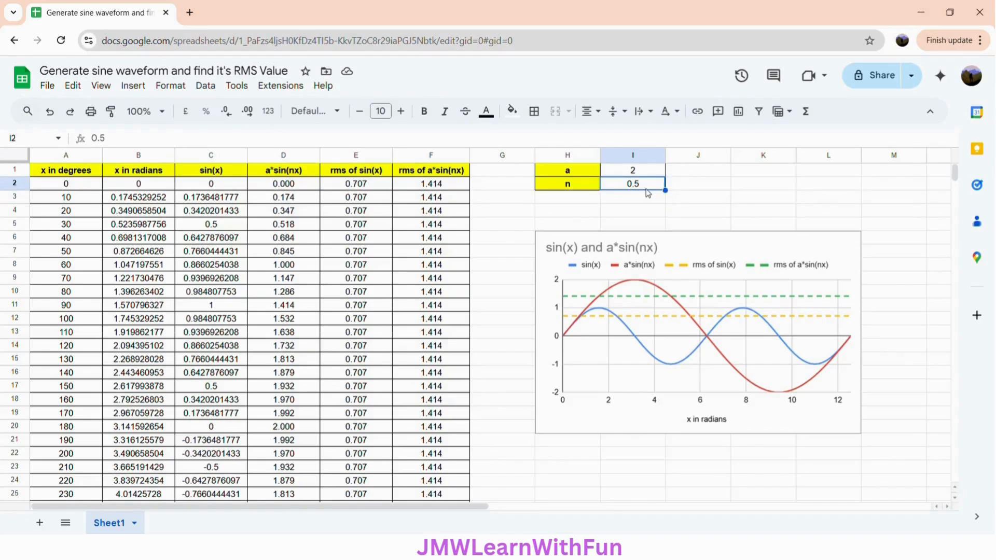
pyautogui.write('2')
pyautogui.press('Return')
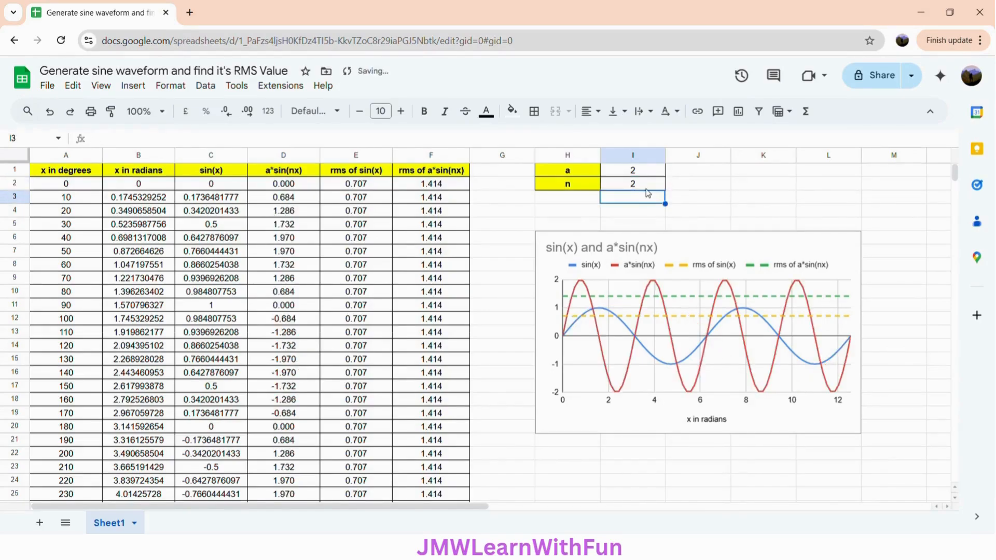
# Change the amplitude a in cell I1 to 0.5
pyautogui.click(647, 175)
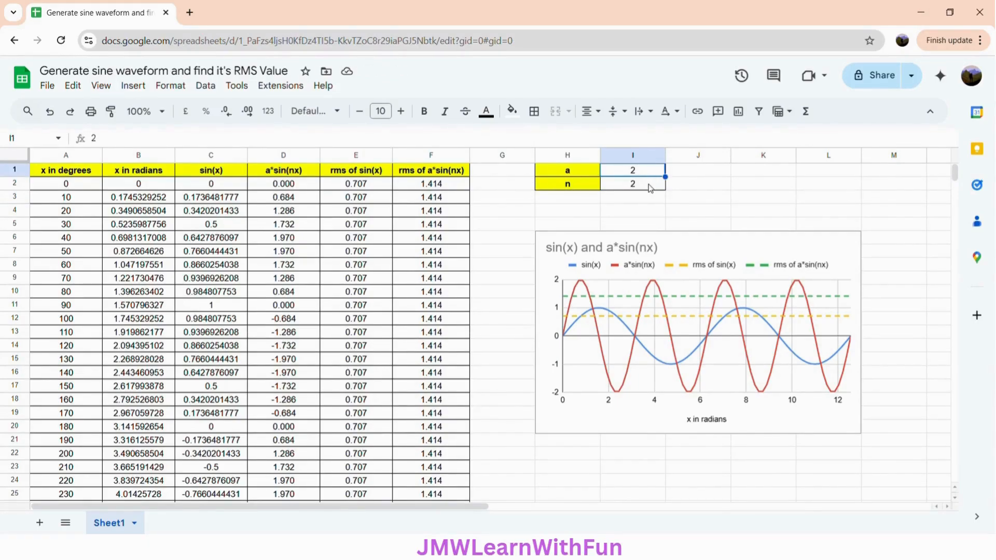
pyautogui.write('0')
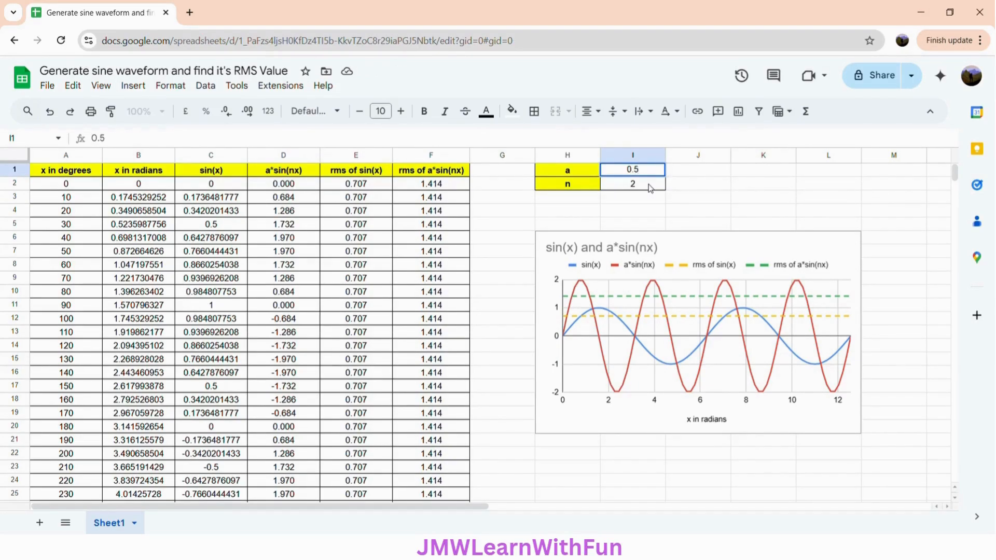
pyautogui.write('.5')
pyautogui.press('Return')
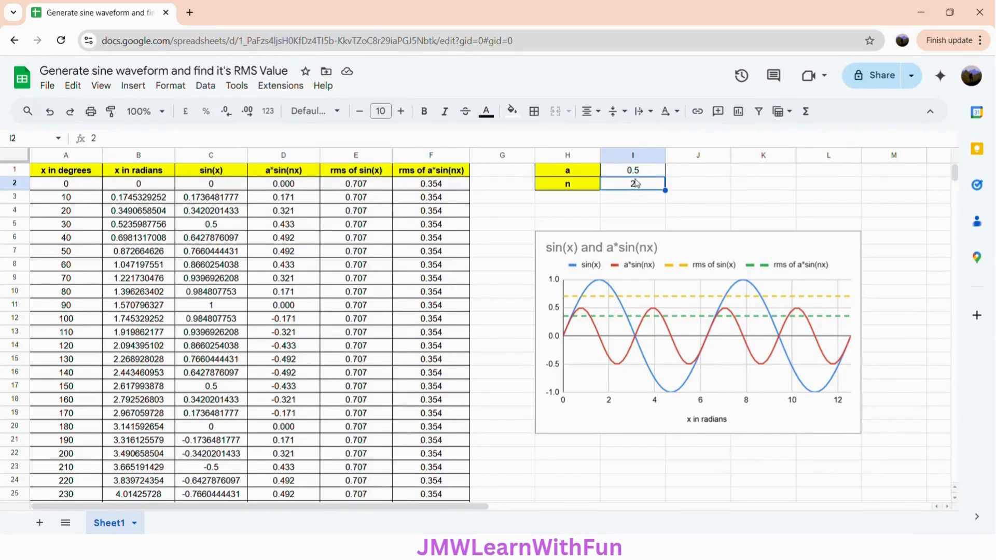
# Set the amplitude a in cell I1 back to 2
pyautogui.press('Up')
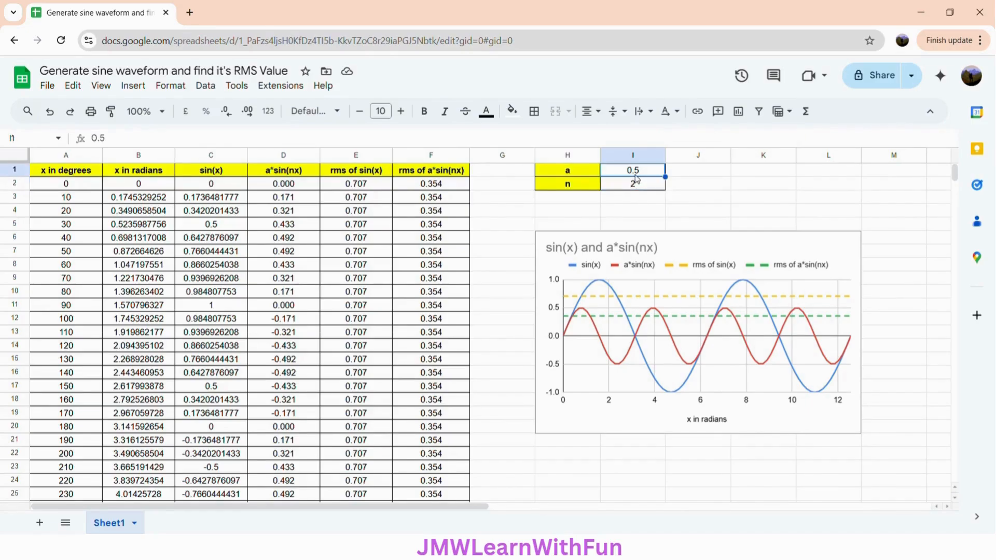
pyautogui.write('2')
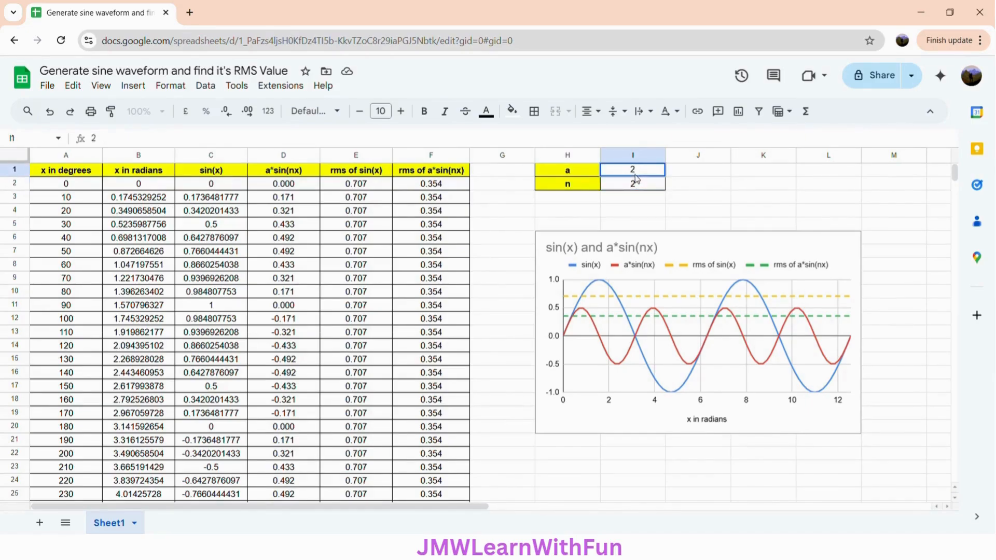
pyautogui.press('Return')
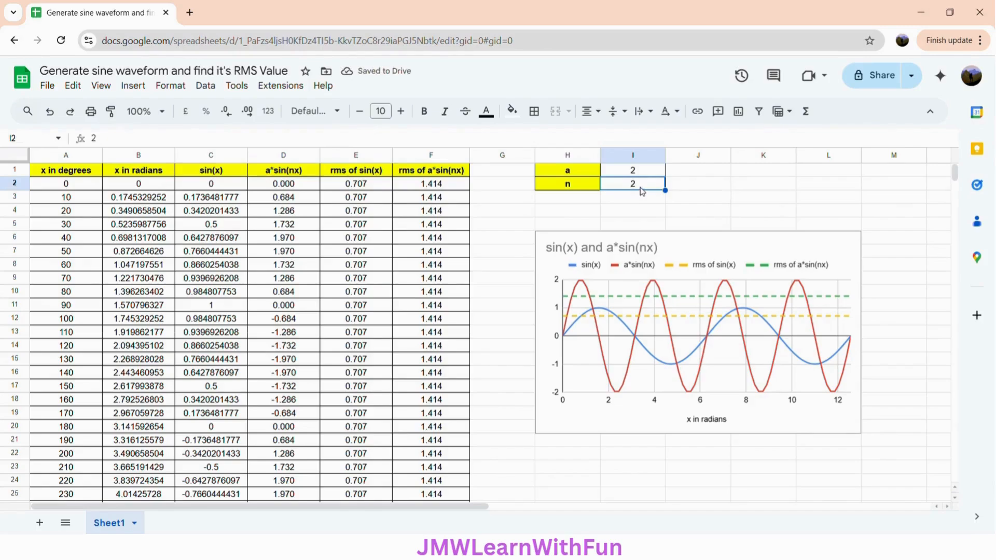
# Change n in cell I2 to 0.5 again for the a*sin(nx) waveform
pyautogui.write('0')
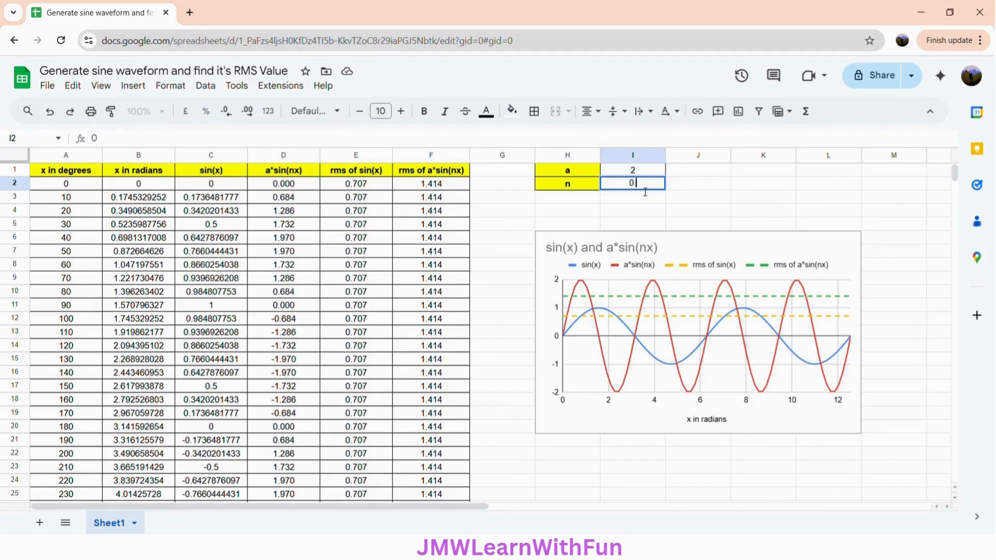
pyautogui.write('.5')
pyautogui.press('Return')
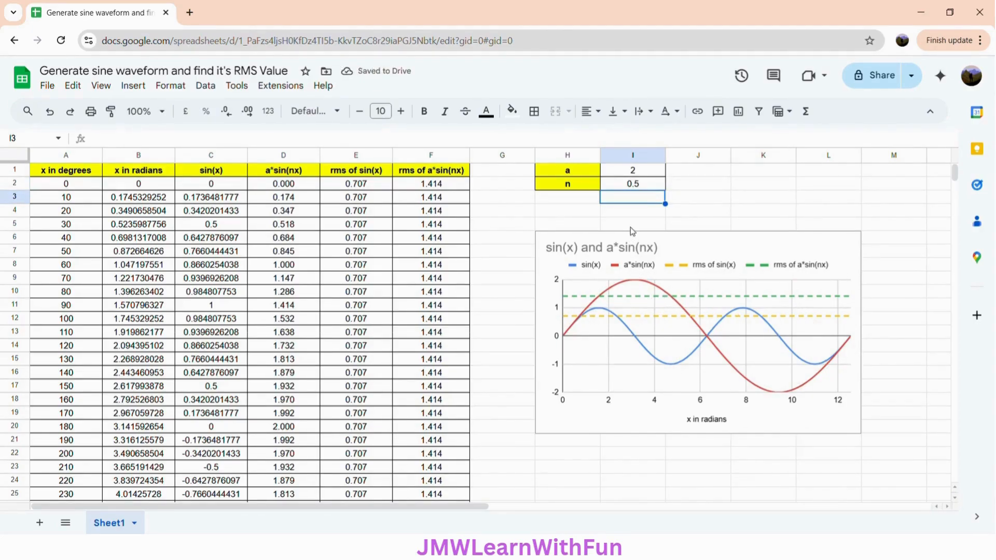
# Return n in cell I2 to 2 for the a*sin(nx) waveform
pyautogui.click(639, 187)
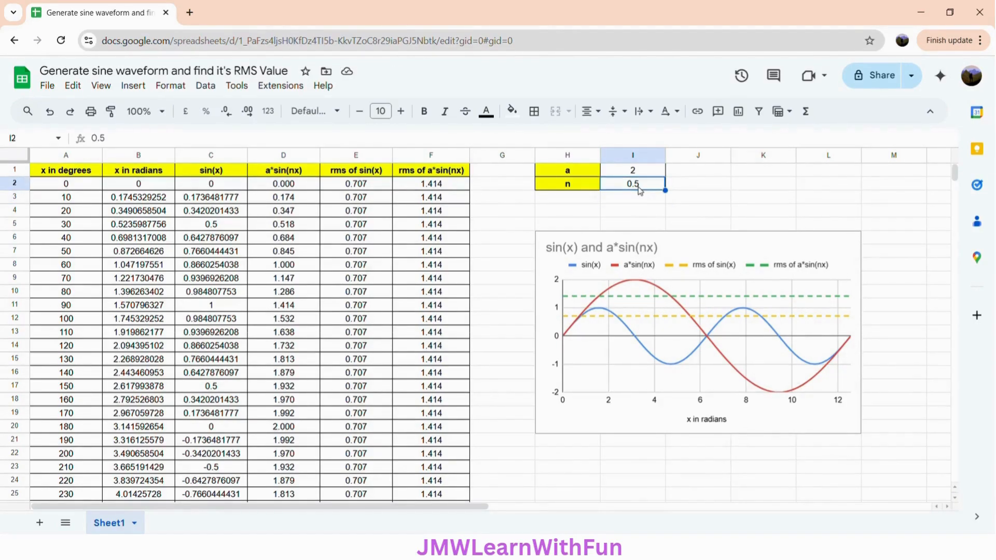
pyautogui.write('2')
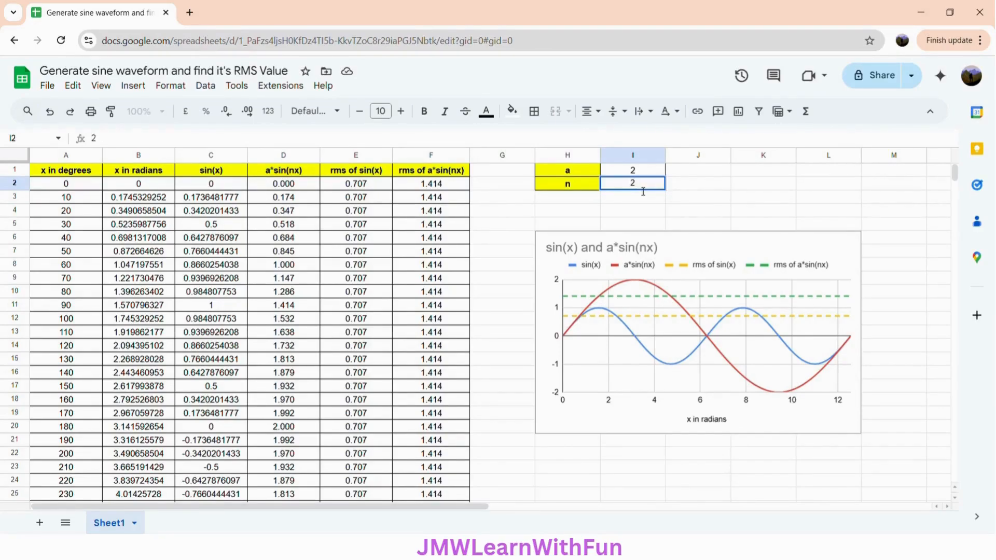
pyautogui.press('Return')
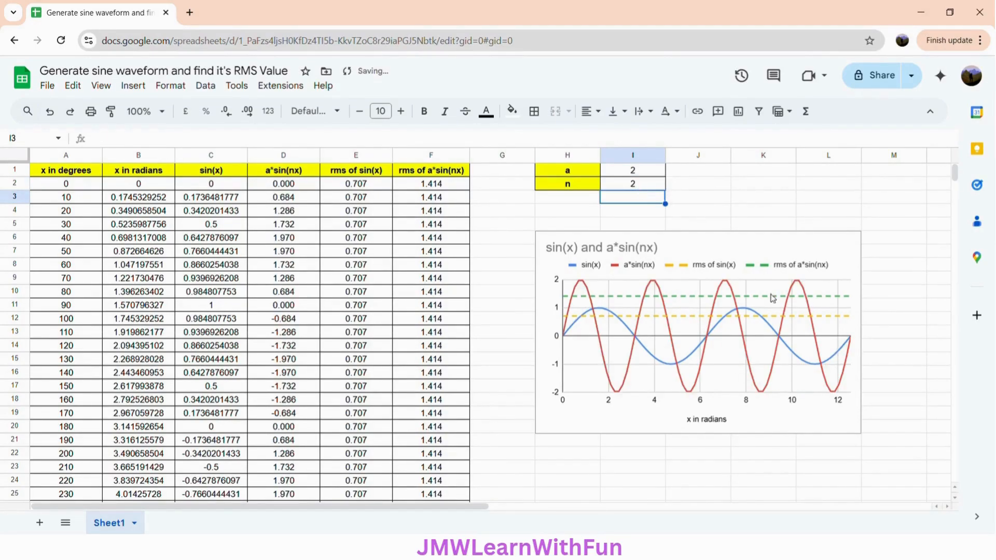